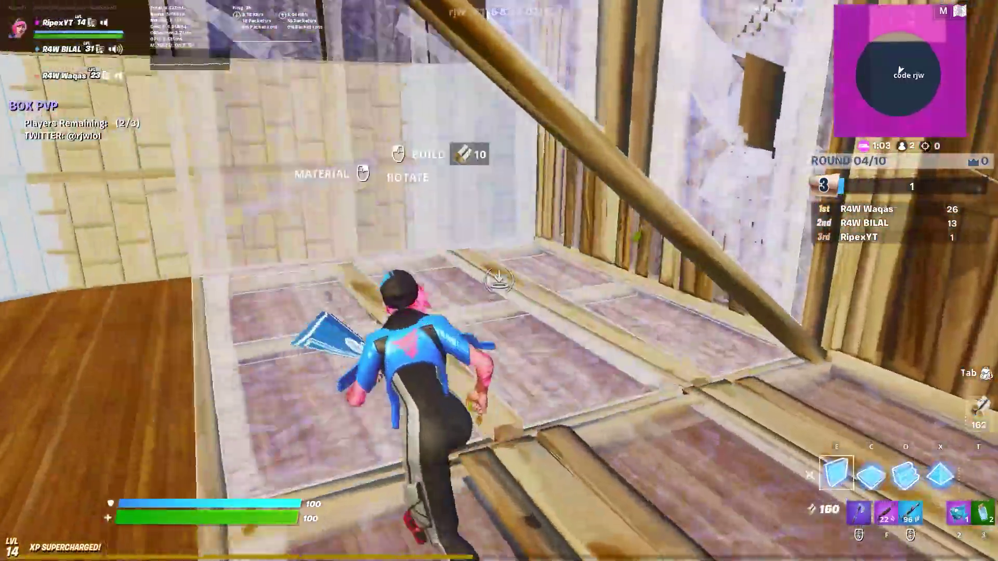
key(f)
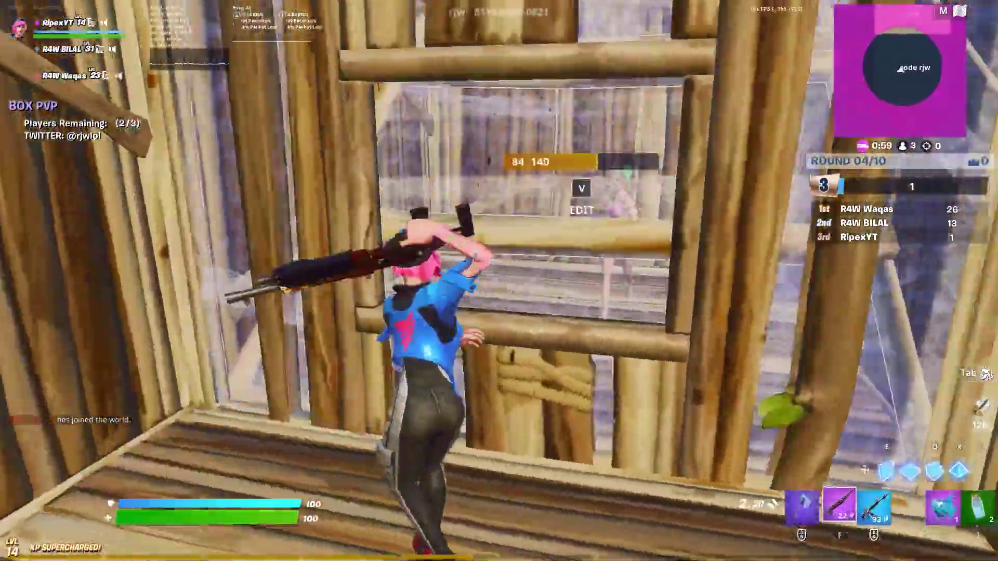
key(e)
key(f)
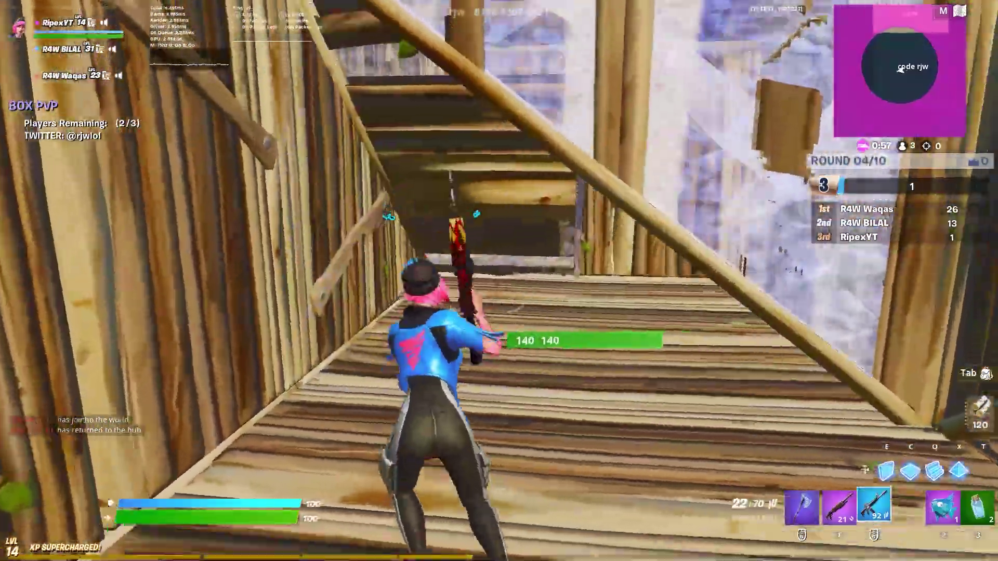
key(1)
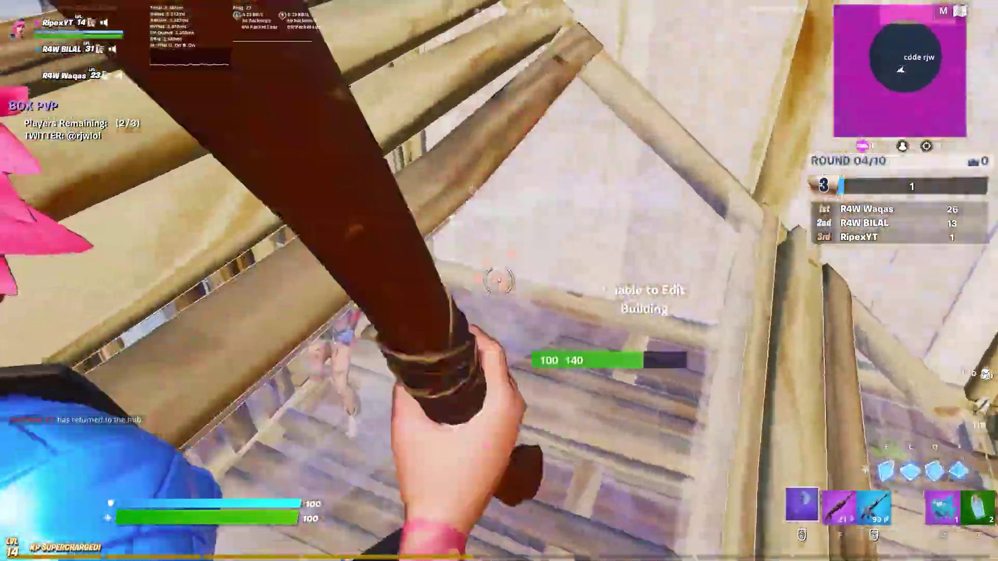
click(499, 281)
key(f)
key(1)
key(f)
key(1)
click(499, 280)
key(f)
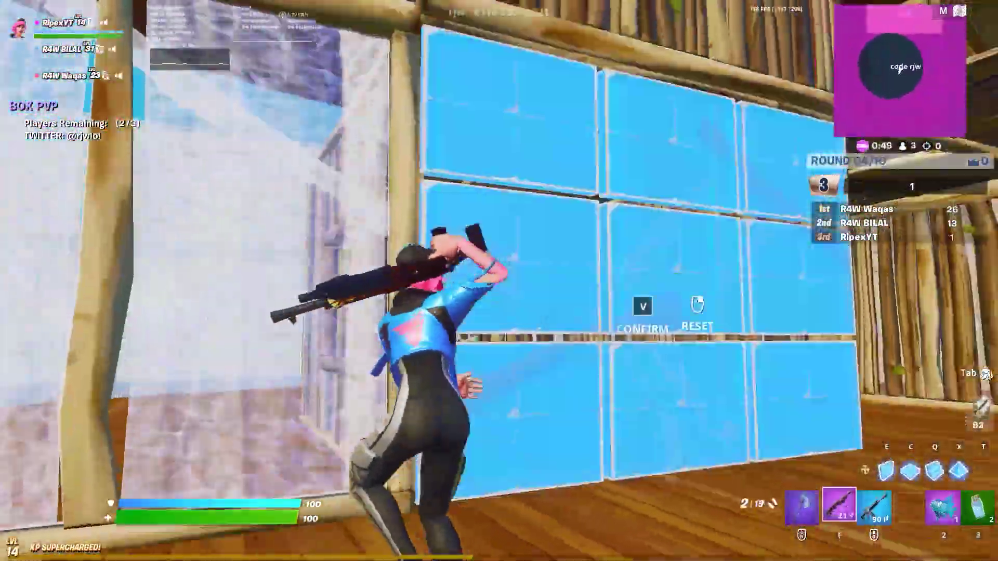
click(499, 280)
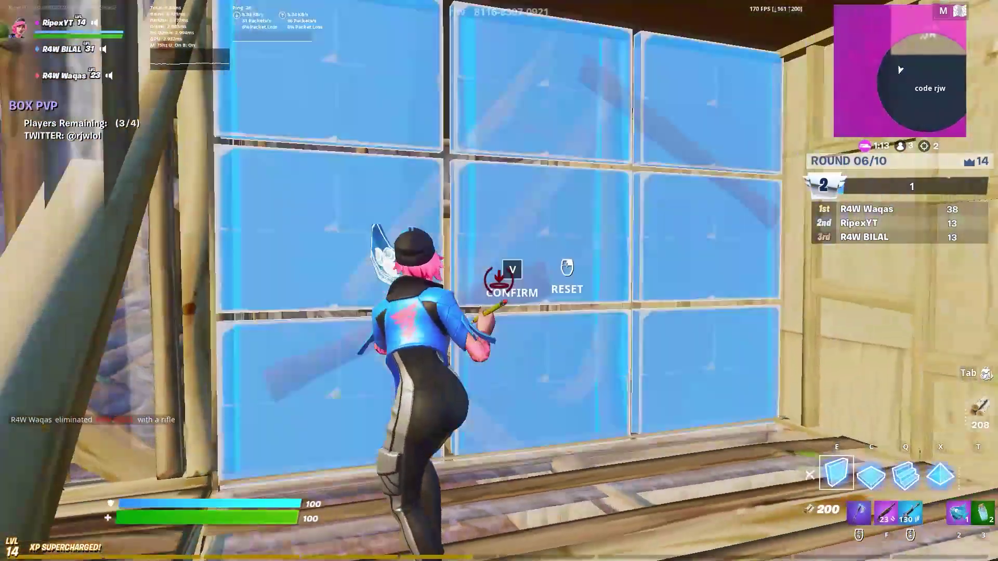
key(f)
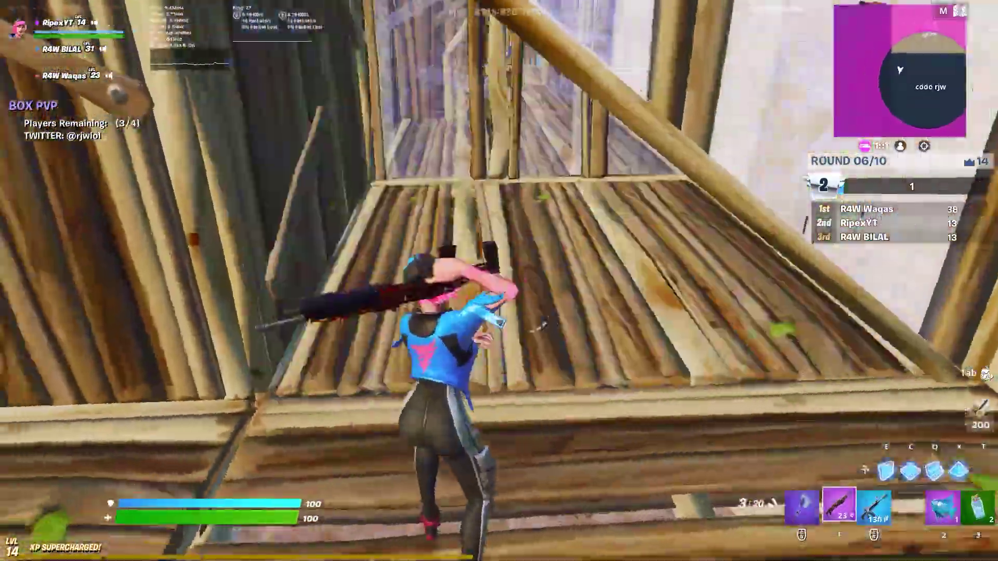
key(e)
click(499, 281)
key(f)
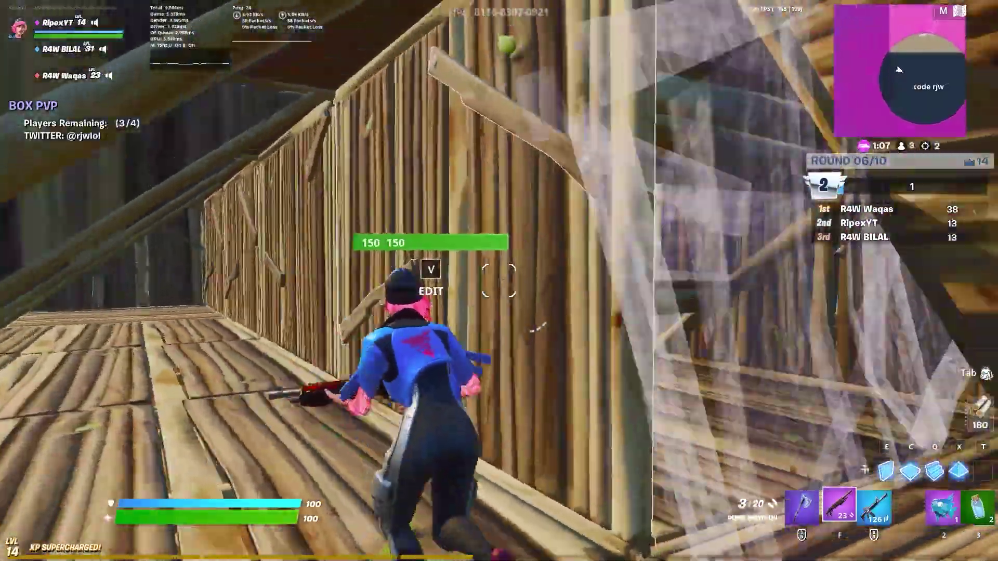
click(498, 281)
key(v)
key(v)
key(v)
key(v)
click(499, 281)
key(e)
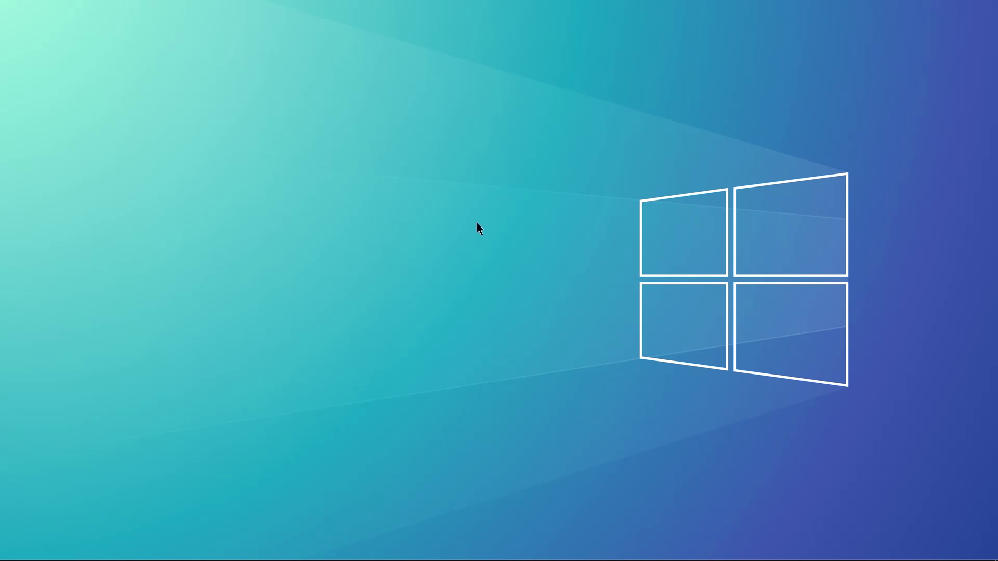
Open AMD Radeon Software from the desktop and go to its system settings.
right_click(477, 223)
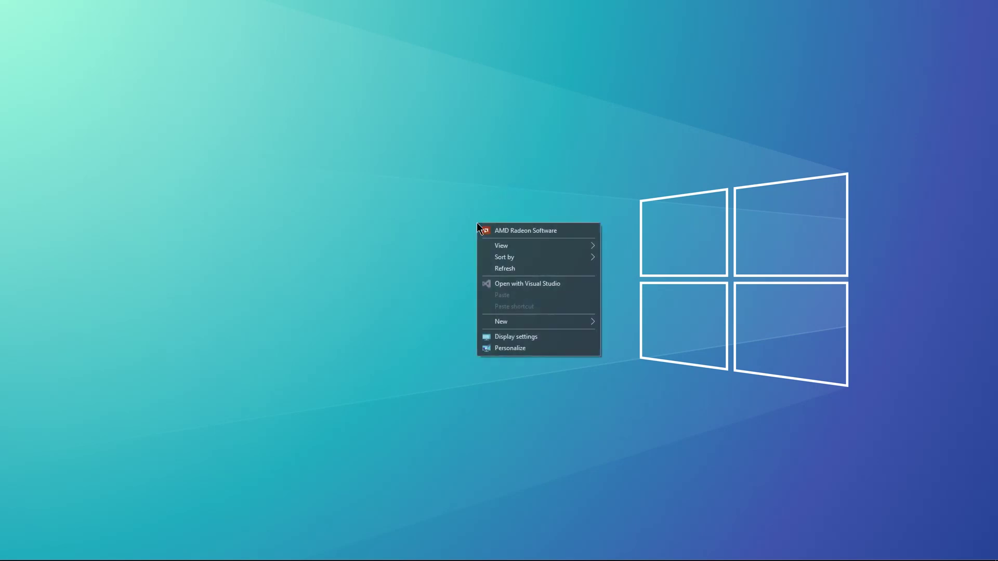
click(522, 226)
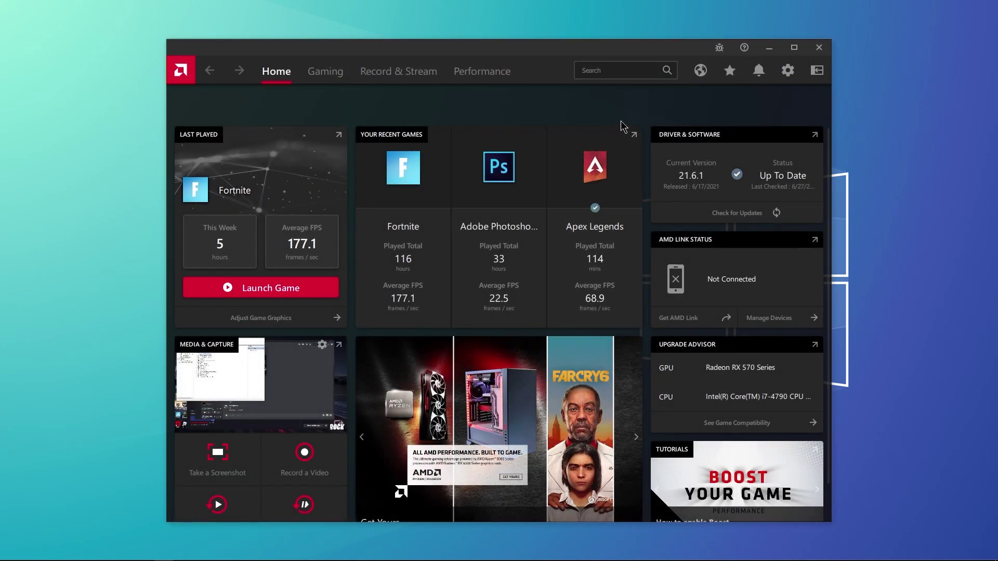
click(786, 70)
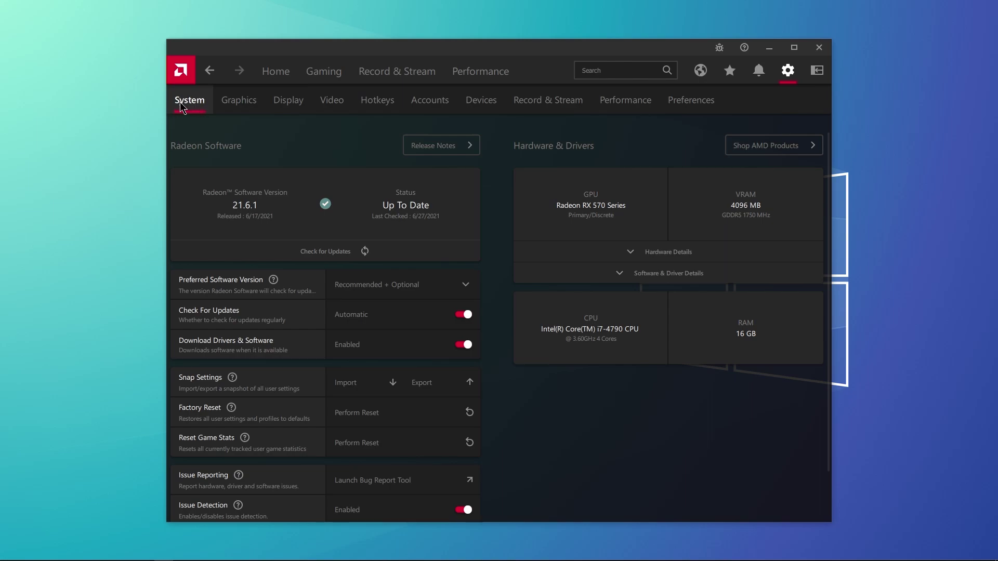
Review the preferred software version and driver download settings, and the installed driver version on the home overview.
click(395, 291)
click(396, 345)
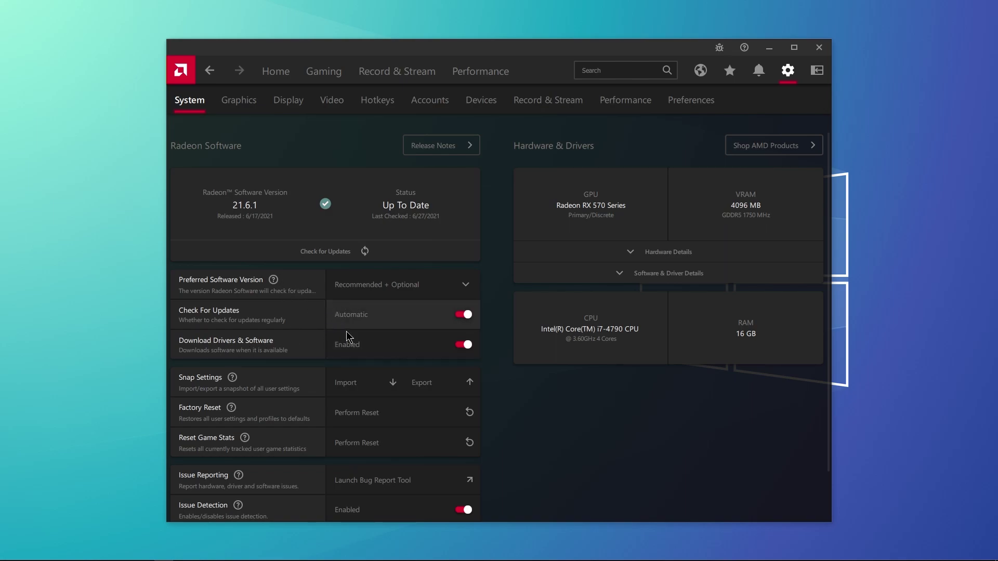
click(279, 76)
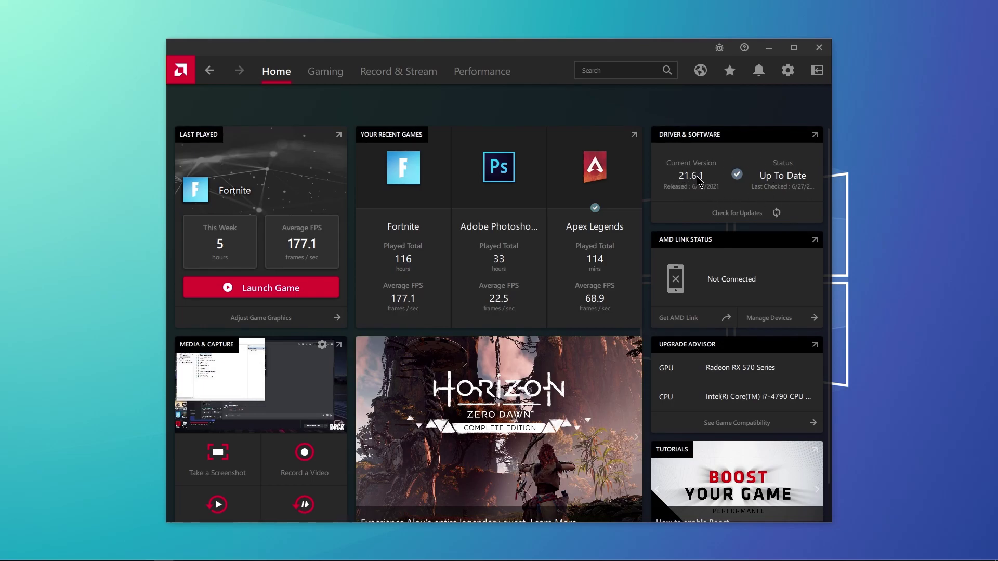
Perform a factory reset of Radeon Software from the system settings and skip the quick setup.
click(788, 70)
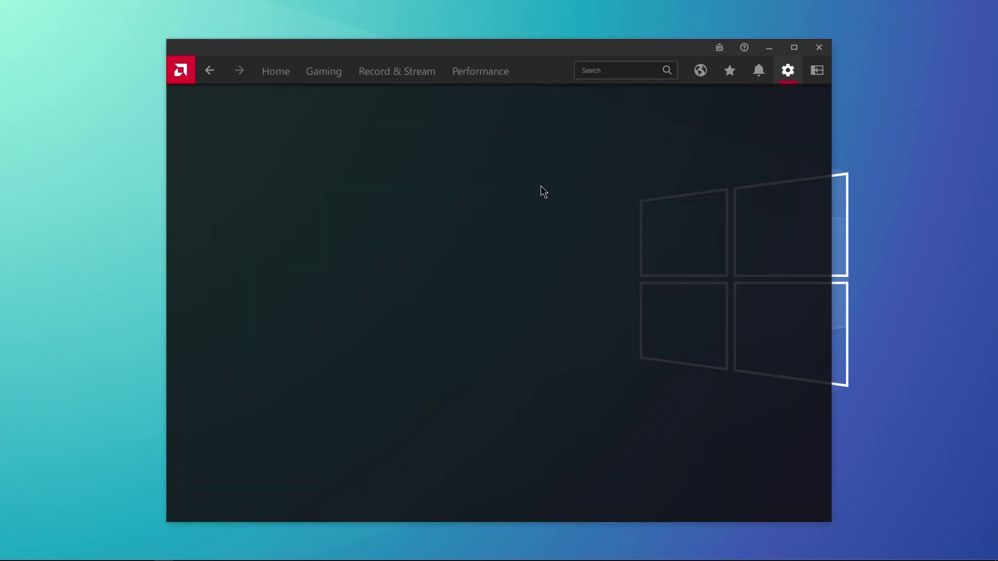
scroll(317, 314, down, 2)
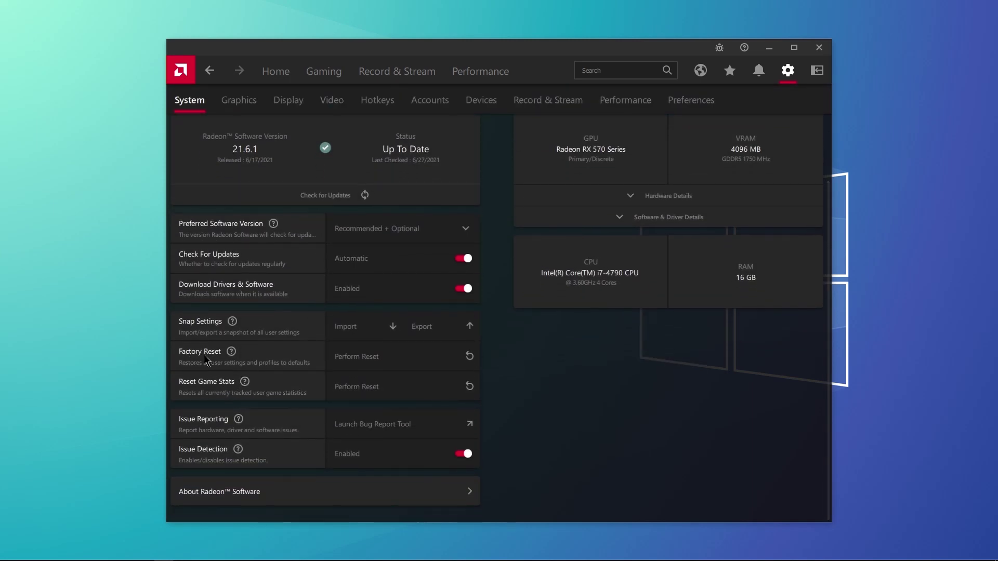
click(408, 363)
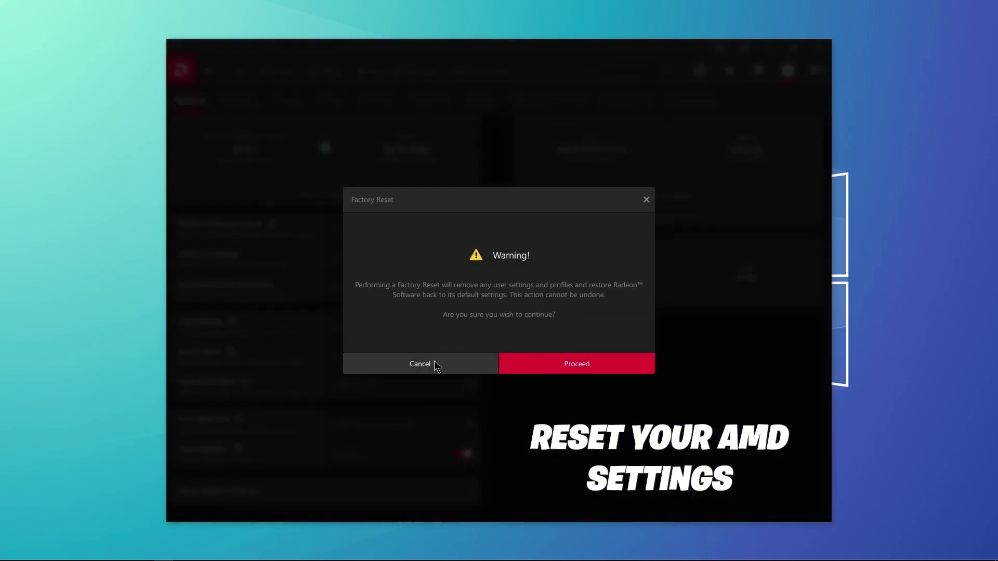
click(570, 362)
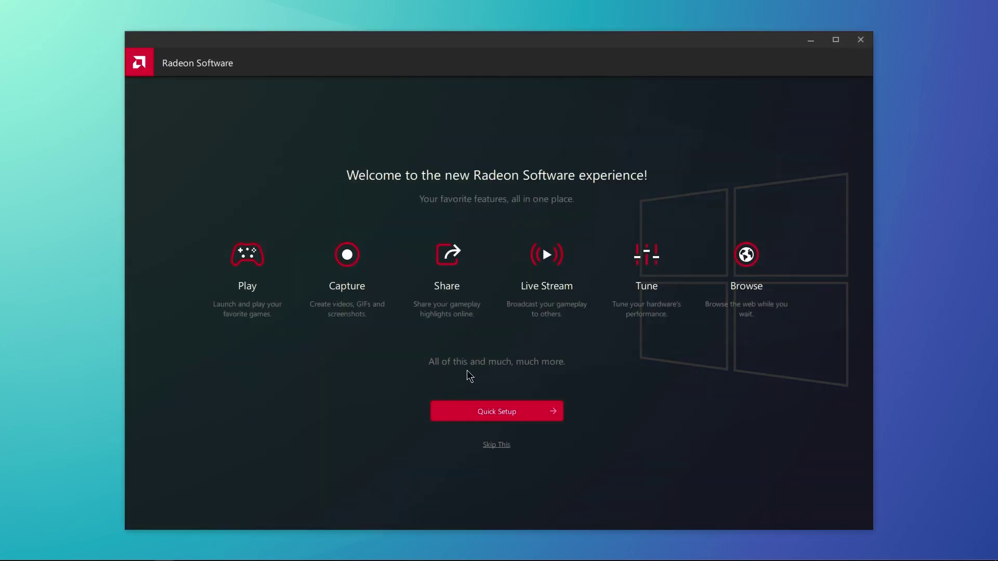
click(497, 446)
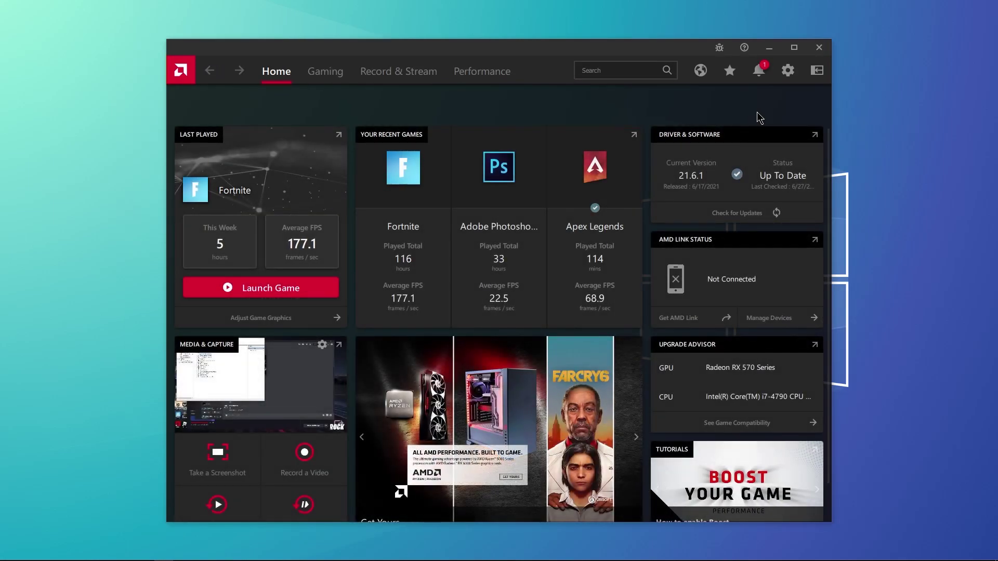
Set the preferred software version to Recommended + Optional with Download Drivers & Software enabled, and check for driver updates.
click(788, 71)
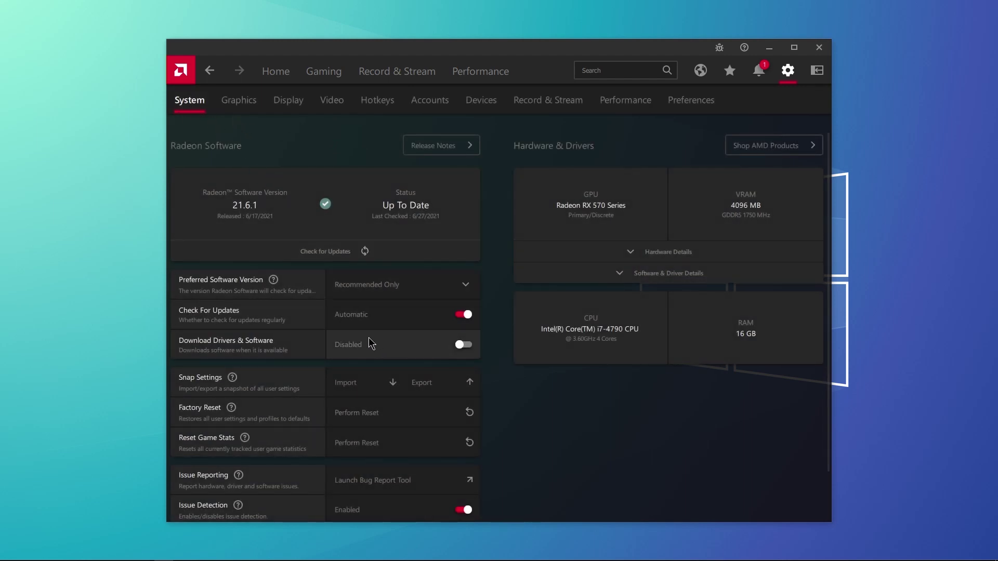
click(395, 284)
click(397, 338)
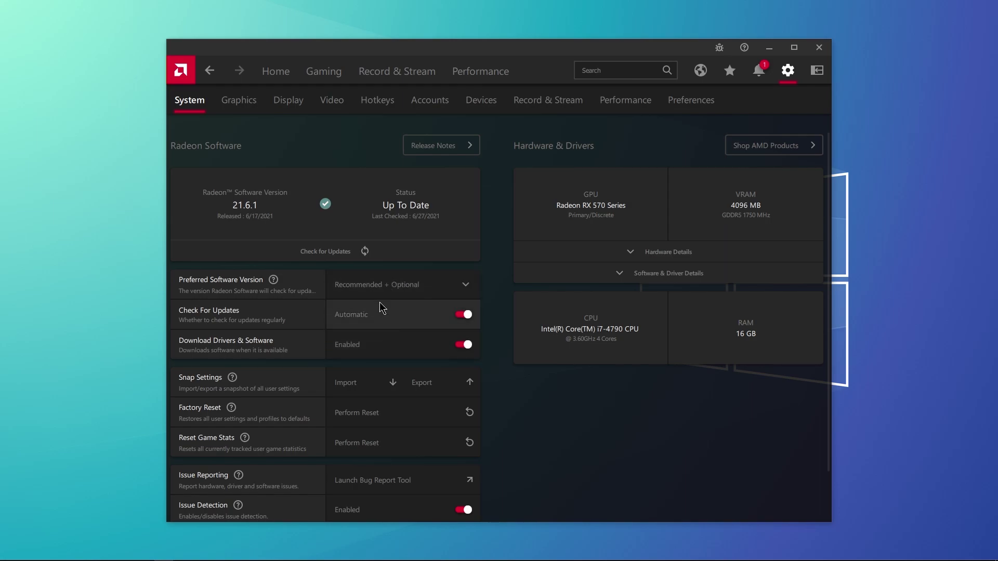
click(276, 71)
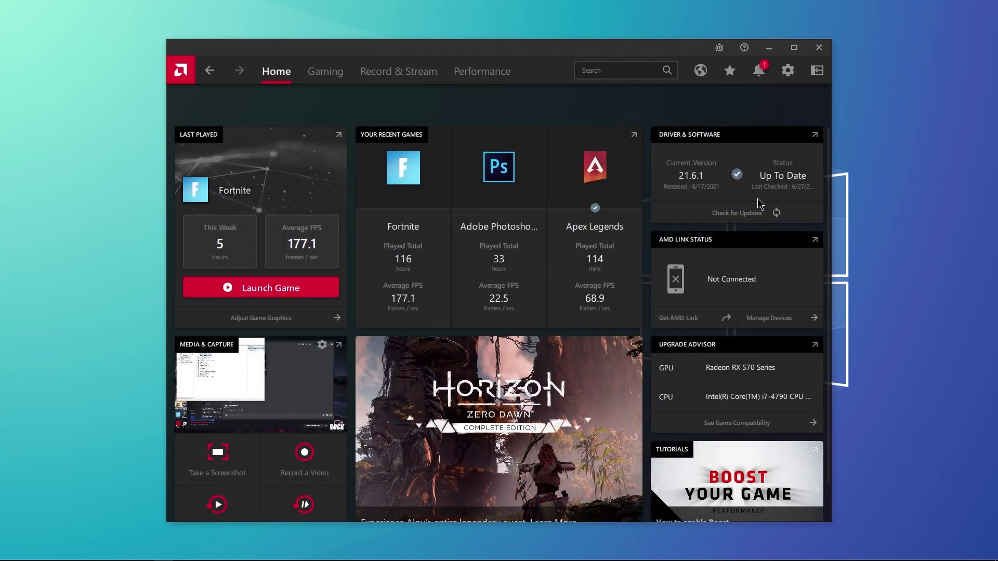
click(703, 208)
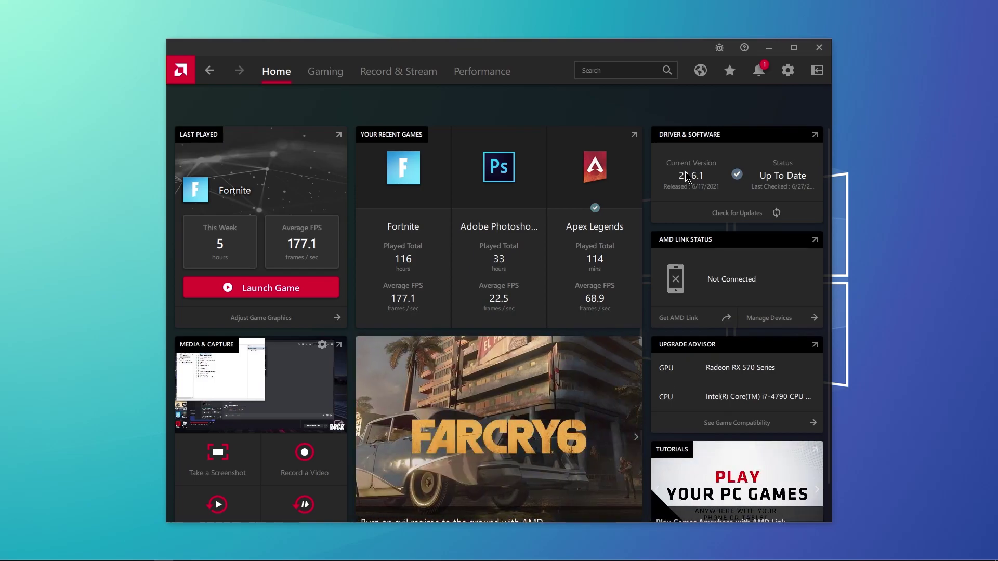
Set Wait for Vertical Refresh to Always off in the global graphics settings.
click(790, 74)
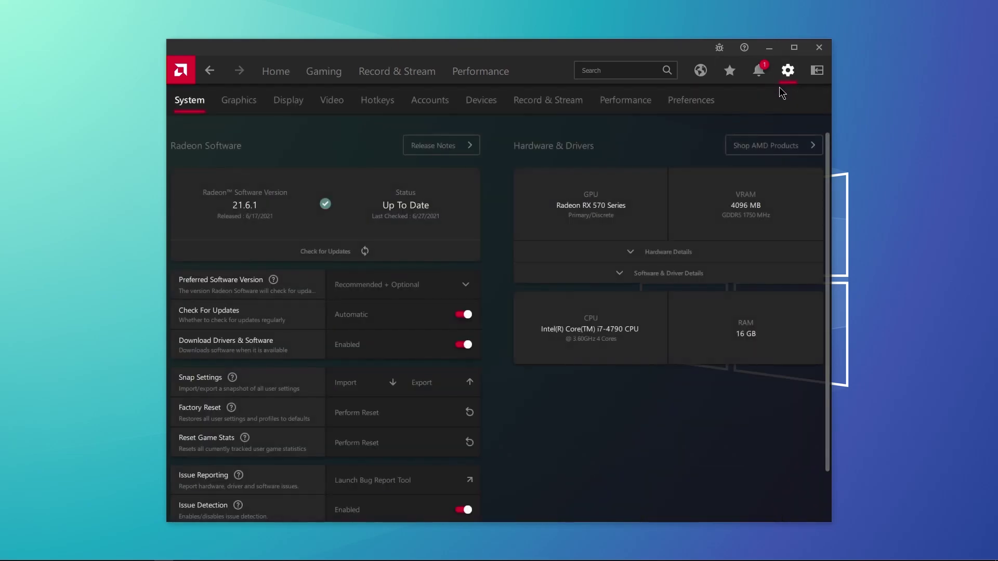
click(245, 106)
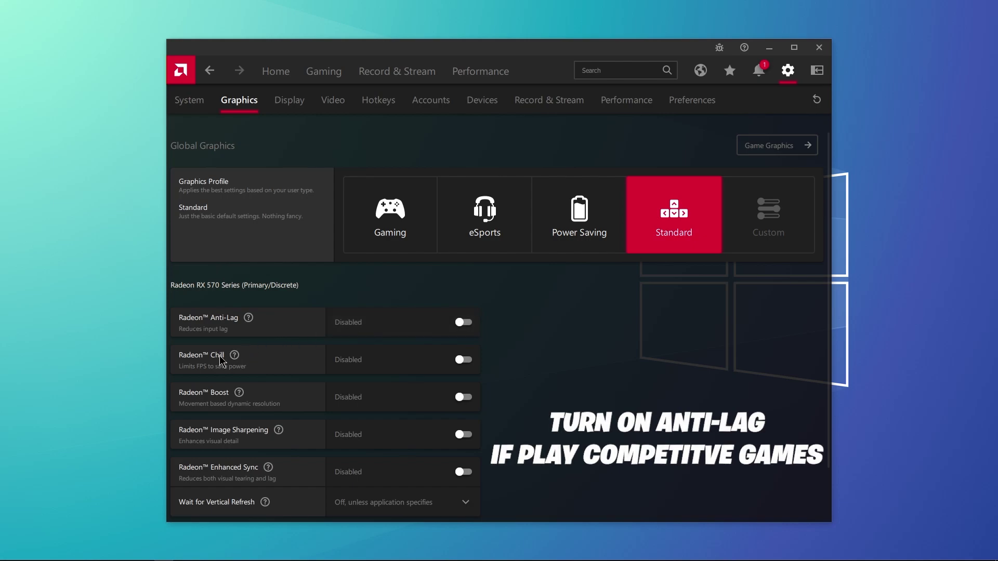
scroll(407, 366, down, 3)
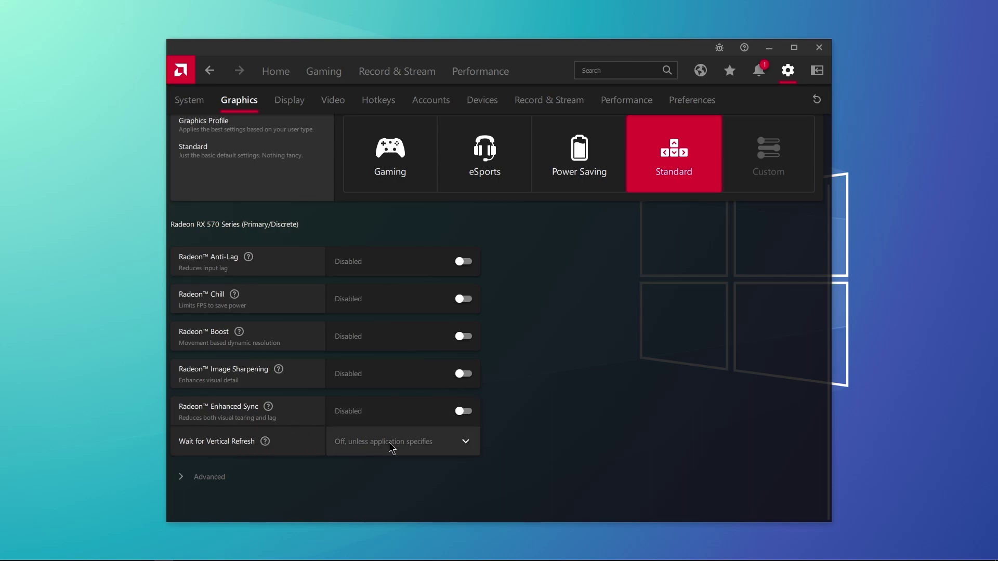
click(410, 446)
click(381, 441)
Set Texture Filtering Quality to Performance in the advanced global graphics options.
click(194, 477)
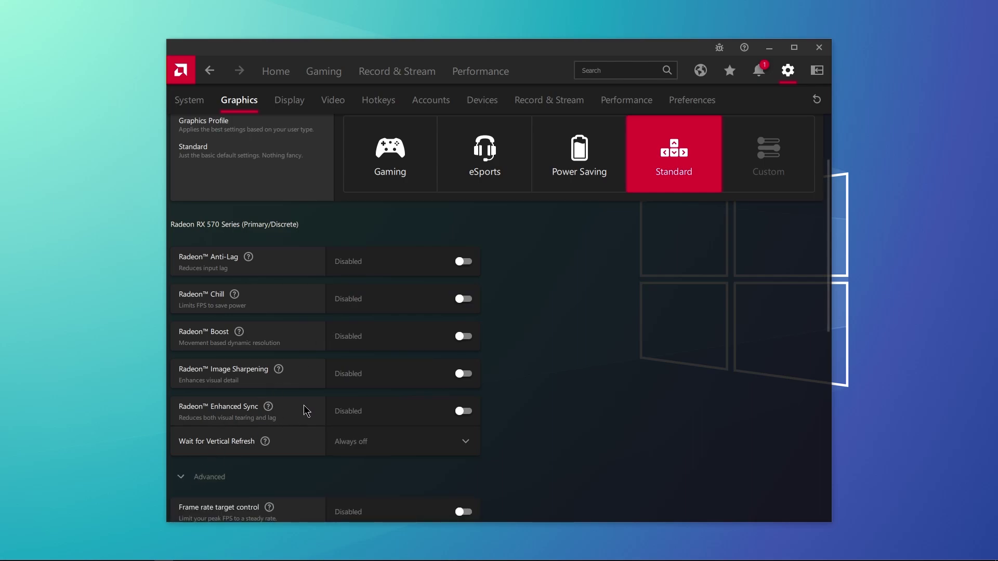
scroll(312, 415, down, 3)
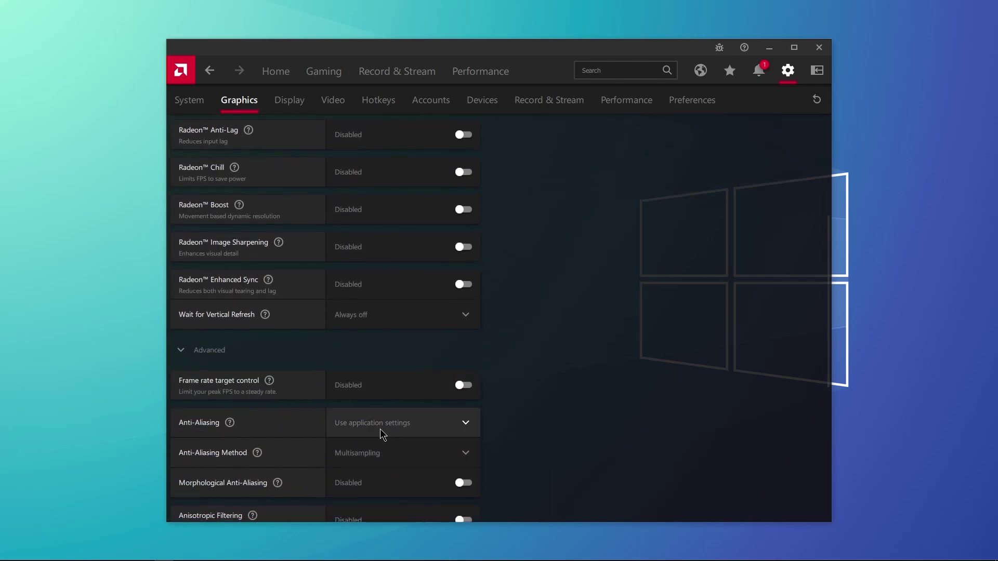
scroll(282, 441, down, 2)
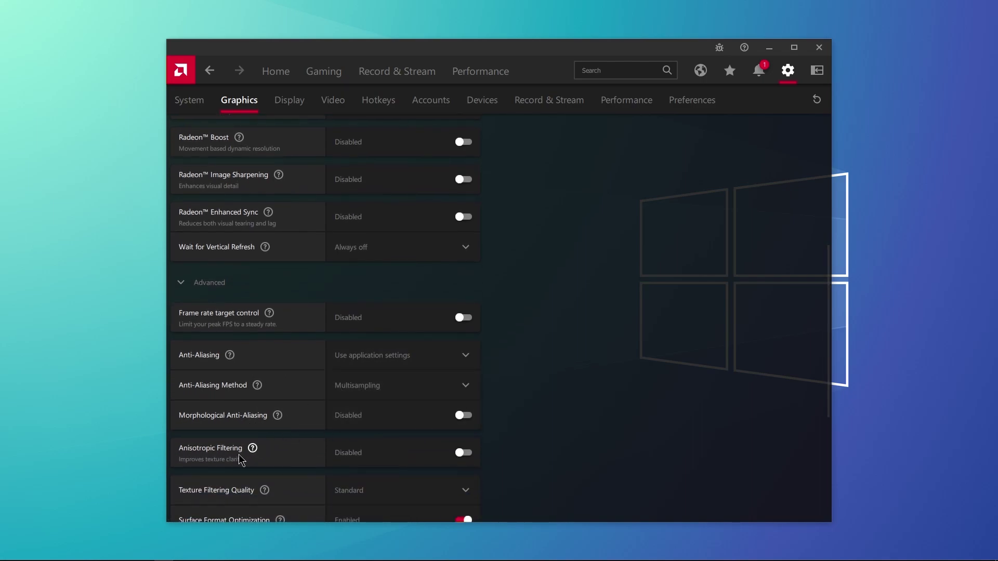
scroll(414, 452, down, 4)
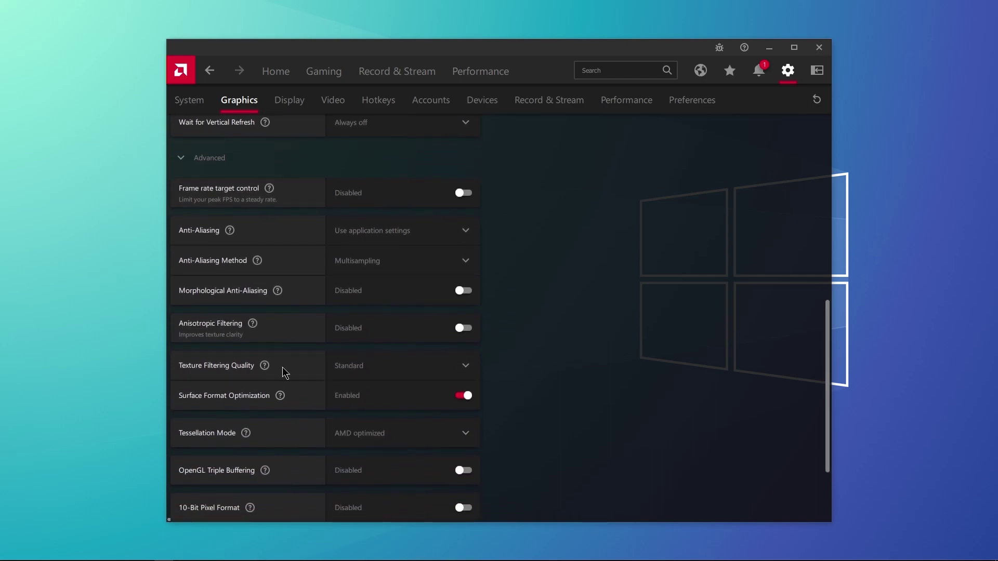
click(385, 371)
click(373, 444)
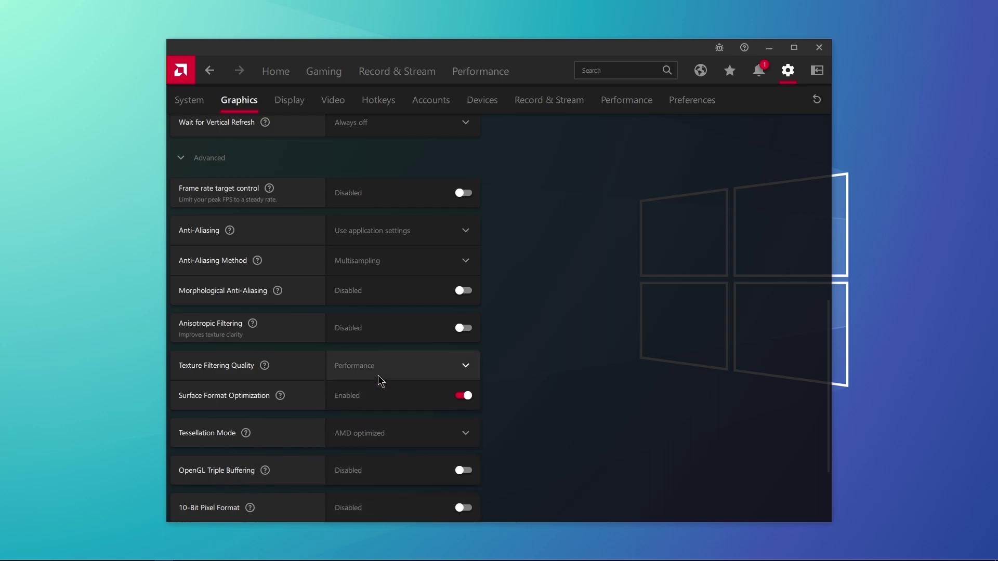
Review the global display options for scaling, colour depth and pixel format, and the Custom Resolutions section.
scroll(384, 354, up, 3)
scroll(394, 321, up, 4)
click(288, 101)
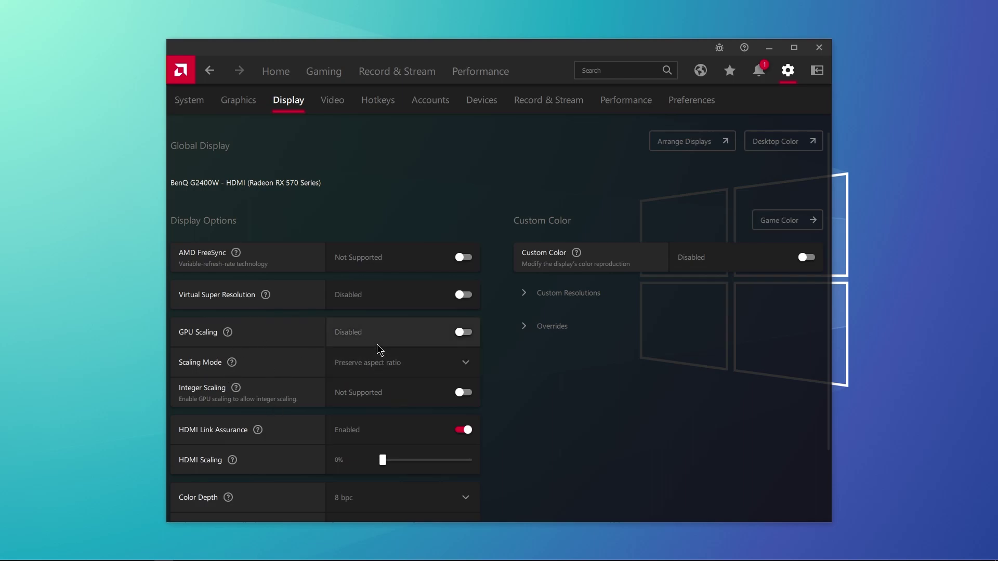
scroll(402, 442, down, 1)
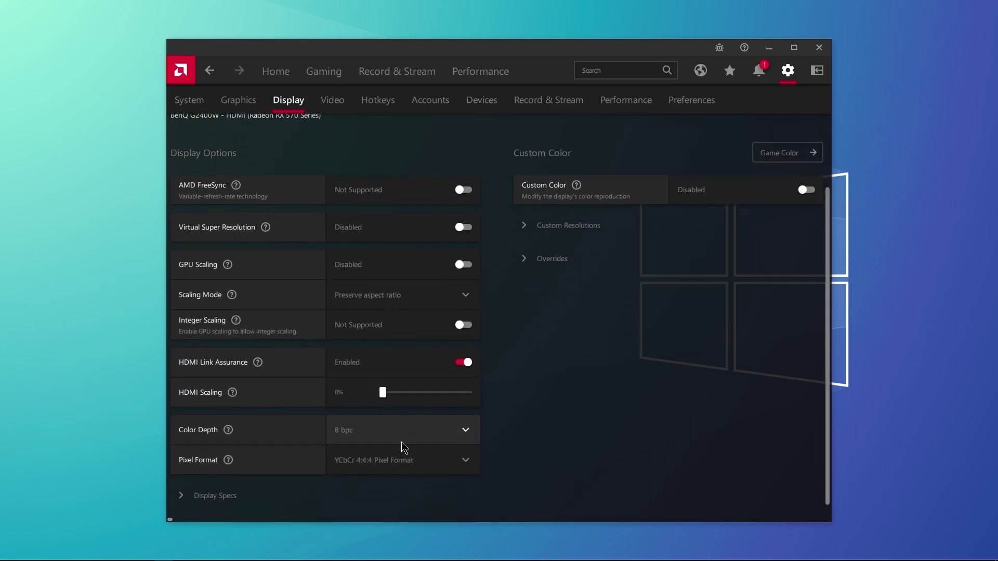
scroll(597, 266, up, 1)
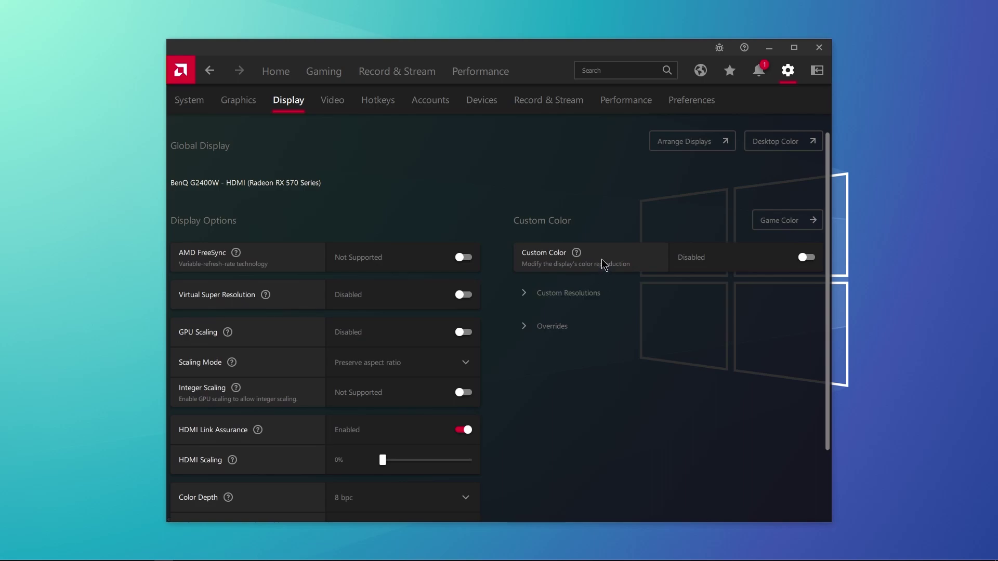
click(543, 296)
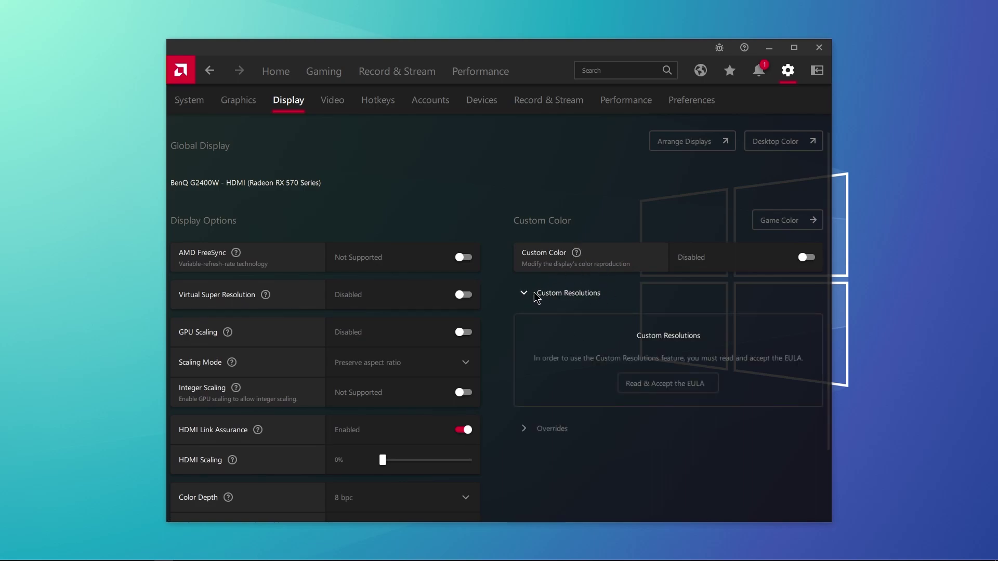
click(551, 293)
In the hotkey settings, assign Ctrl+Num - to Take Screenshot and Ctrl+Num + to Save Instant Replay.
click(337, 105)
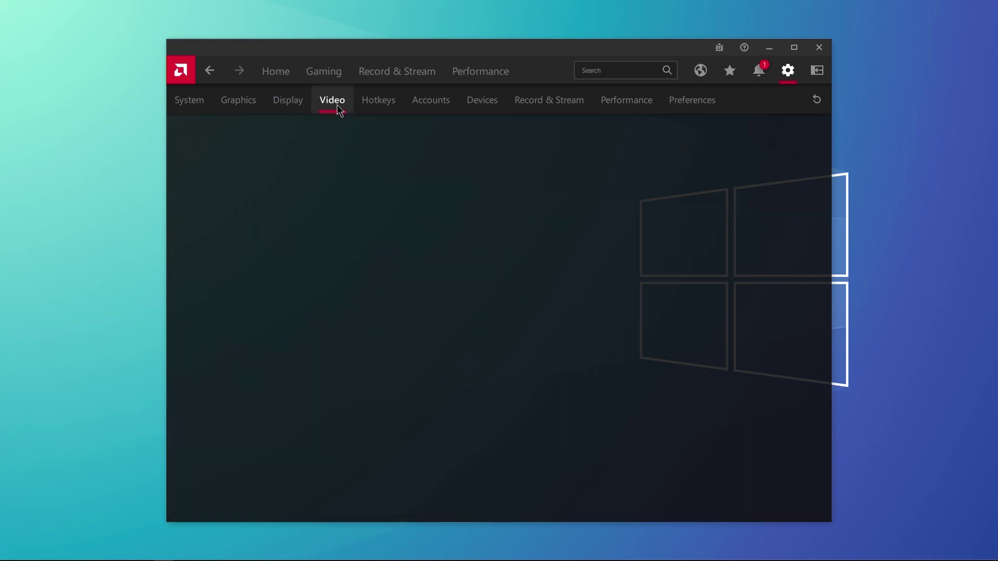
click(381, 100)
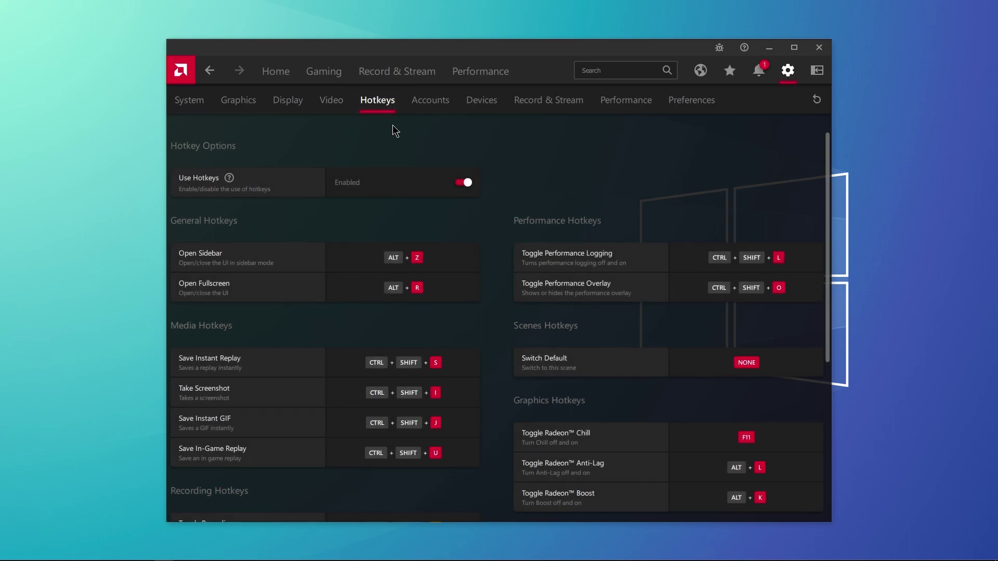
scroll(554, 289, down, 4)
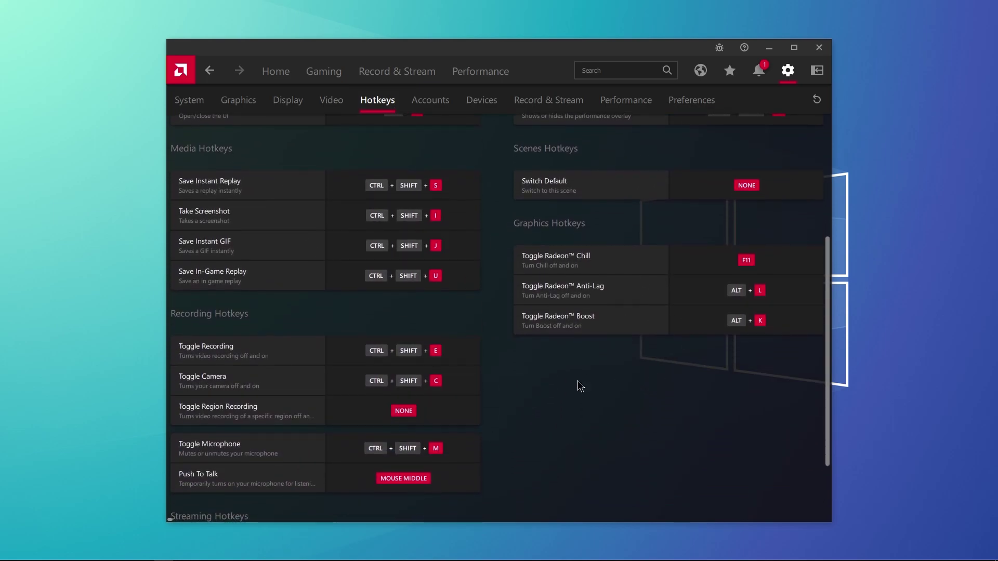
scroll(466, 332, down, 3)
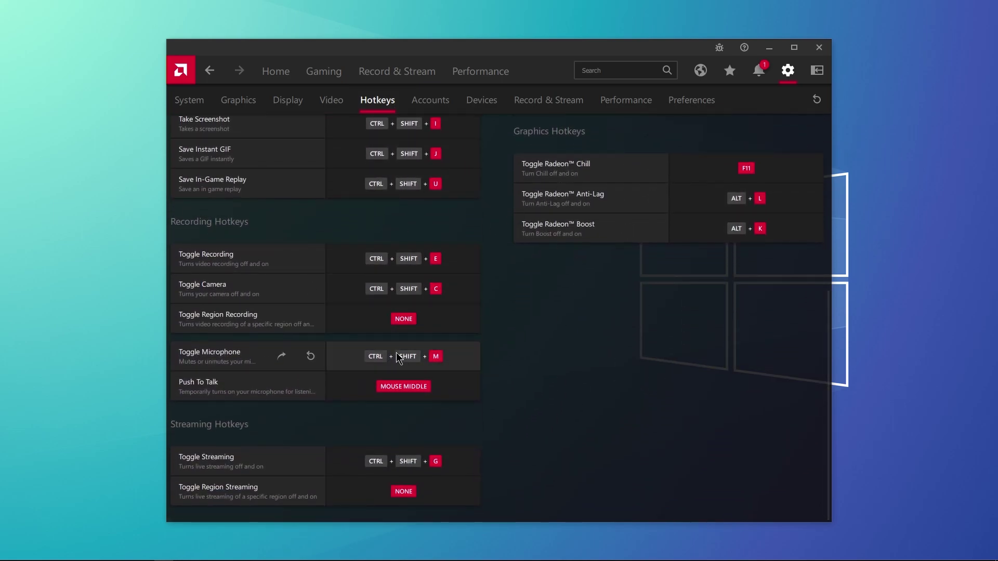
scroll(388, 344, up, 4)
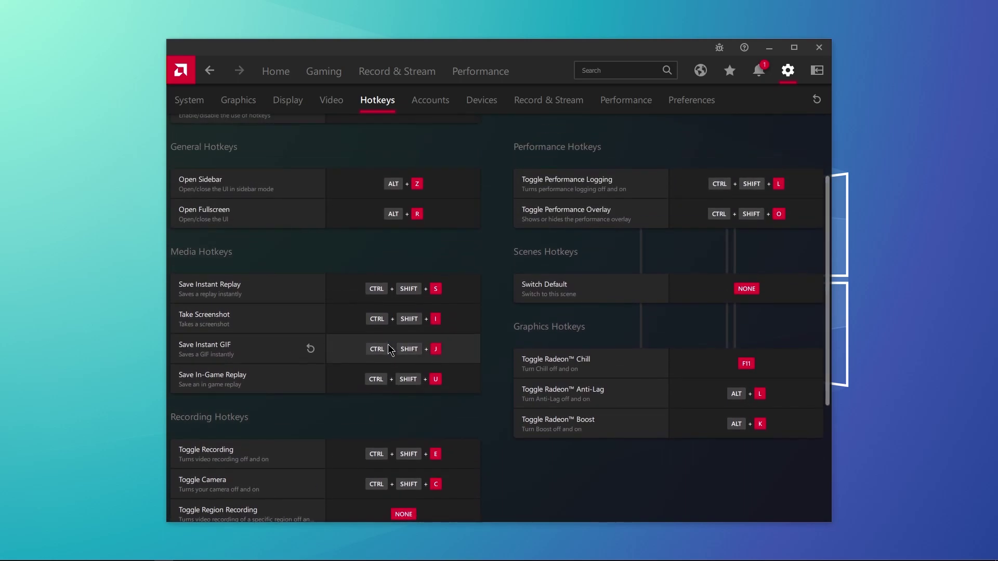
click(355, 323)
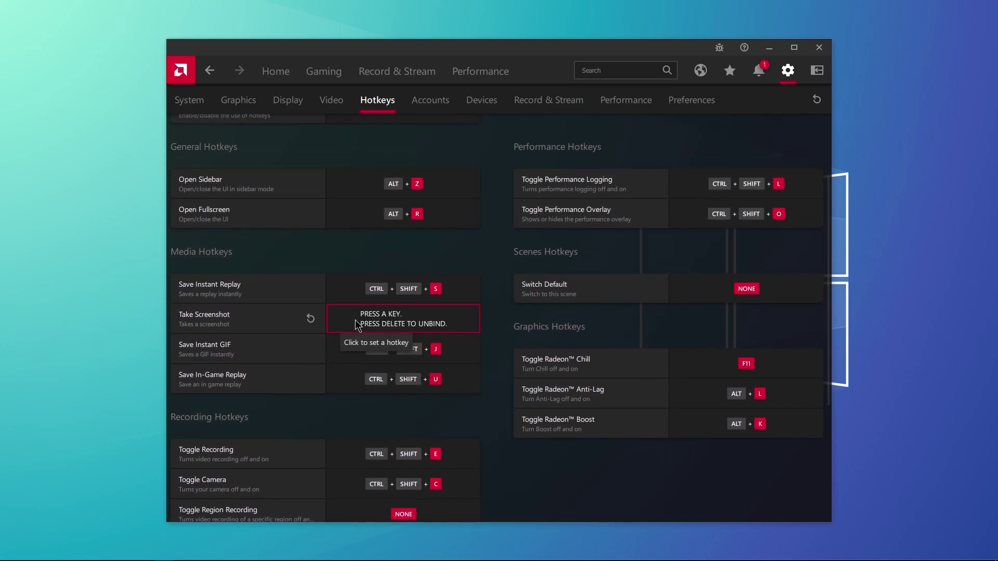
key(ctrl+KP_Subtract)
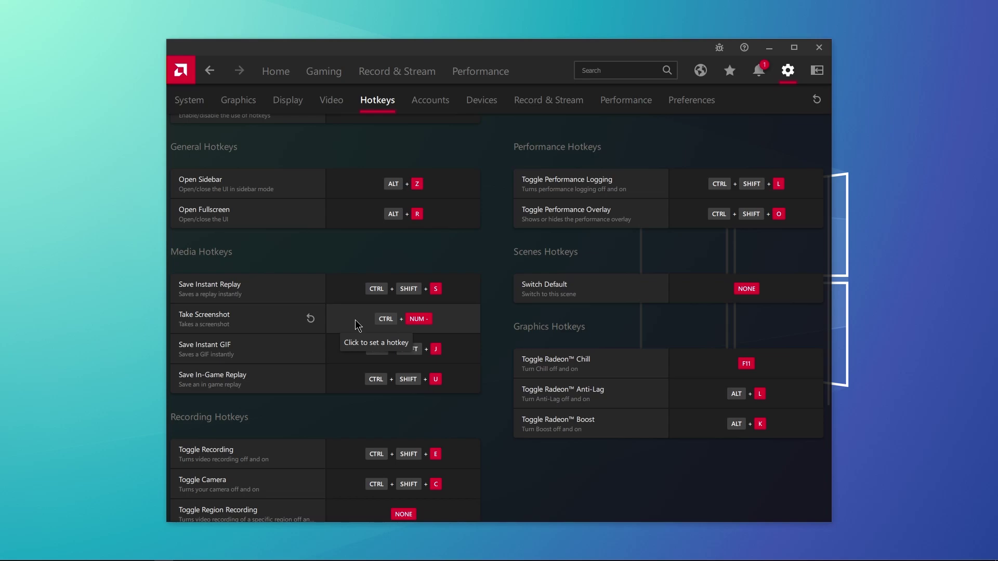
click(363, 294)
key(ctrl+KP_Add)
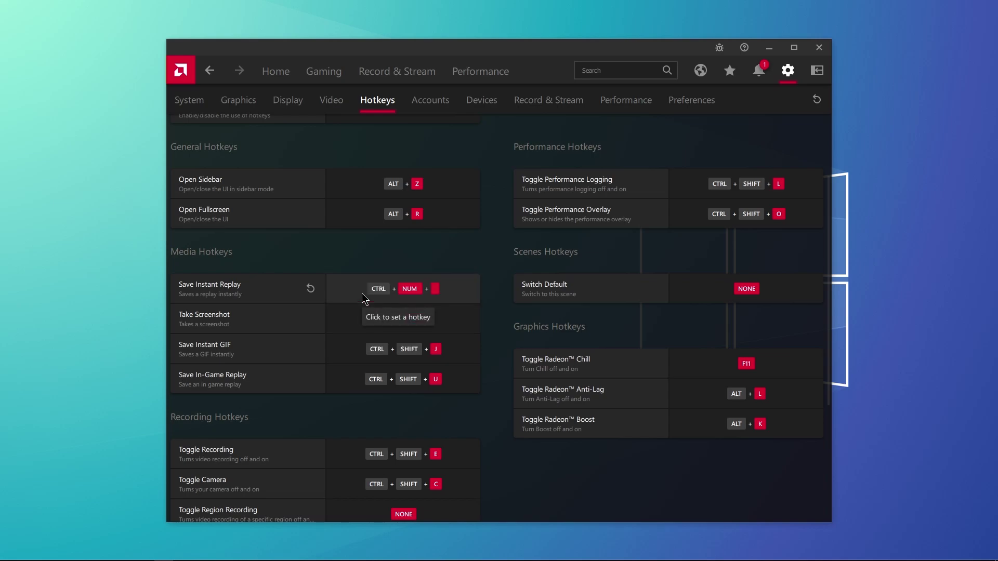
Assign Ctrl+Num * to Toggle Recording and Caps Lock to a further hotkey lower in the list.
click(344, 456)
key(ctrl+KP_Multiply)
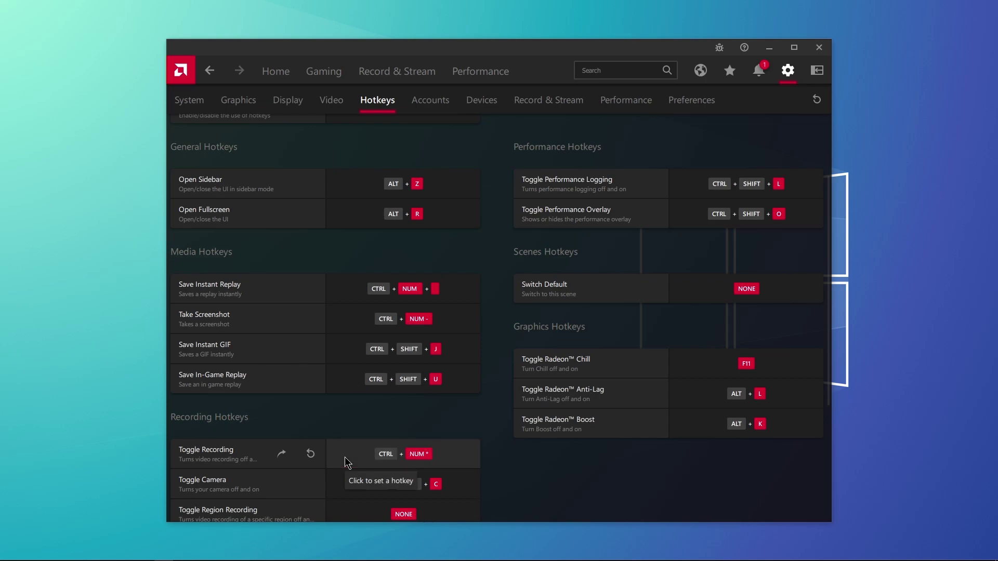
scroll(344, 457, down, 2)
click(345, 457)
key(Caps_Lock)
scroll(359, 388, up, 3)
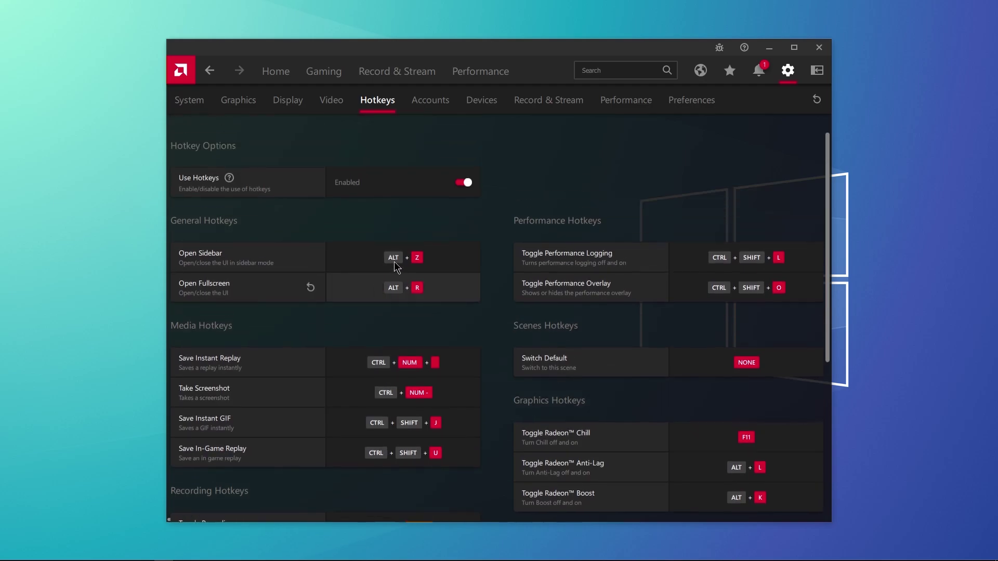
Enable Record Desktop in the Record & Stream settings.
click(428, 108)
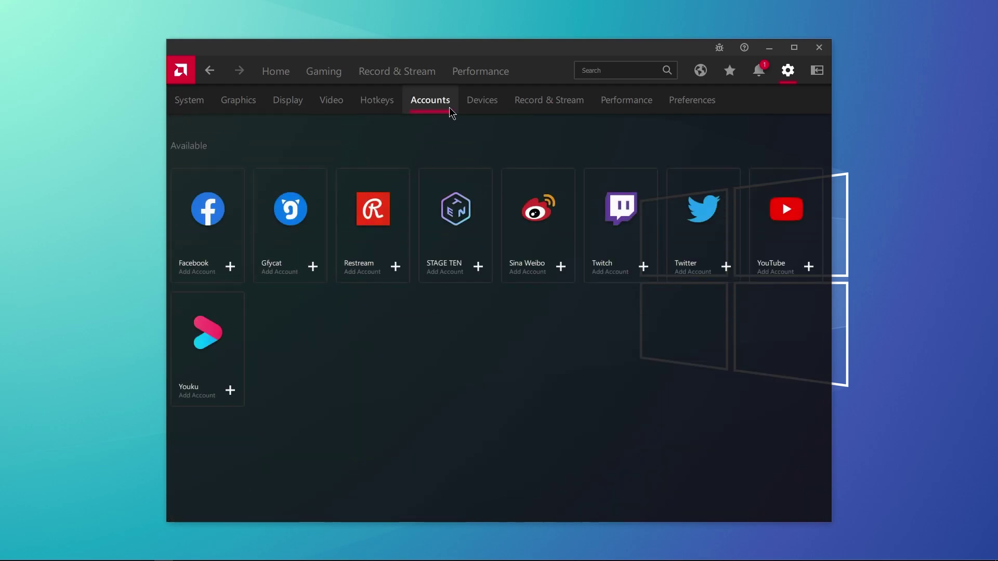
click(491, 106)
click(563, 103)
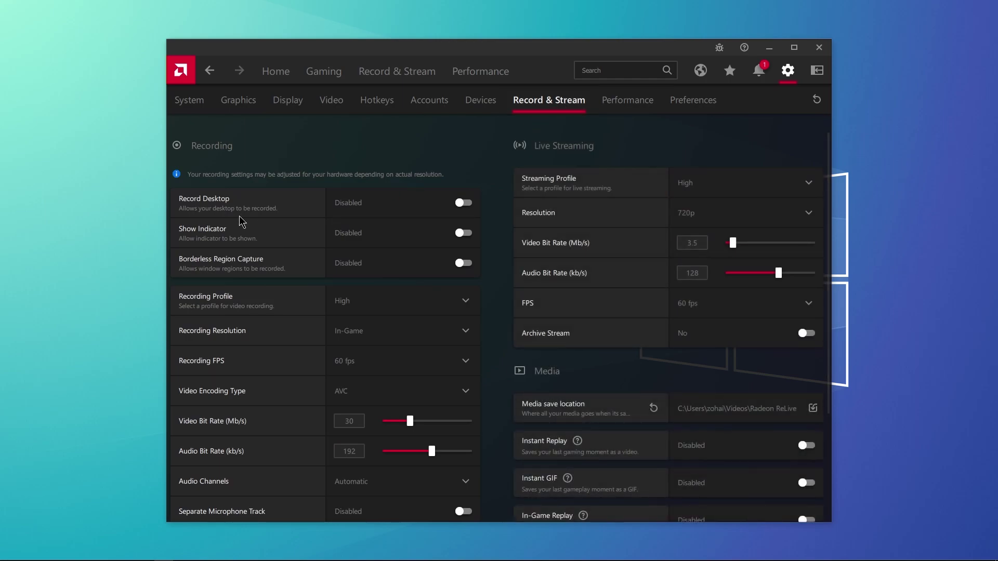
click(461, 203)
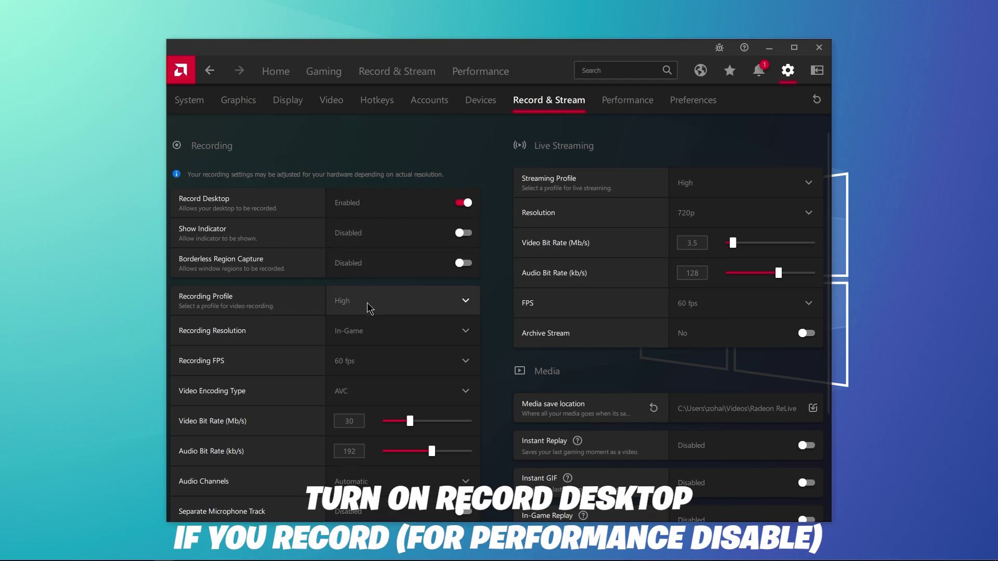
Set the Recording Resolution to In-Game and the Recording Profile to High.
click(337, 333)
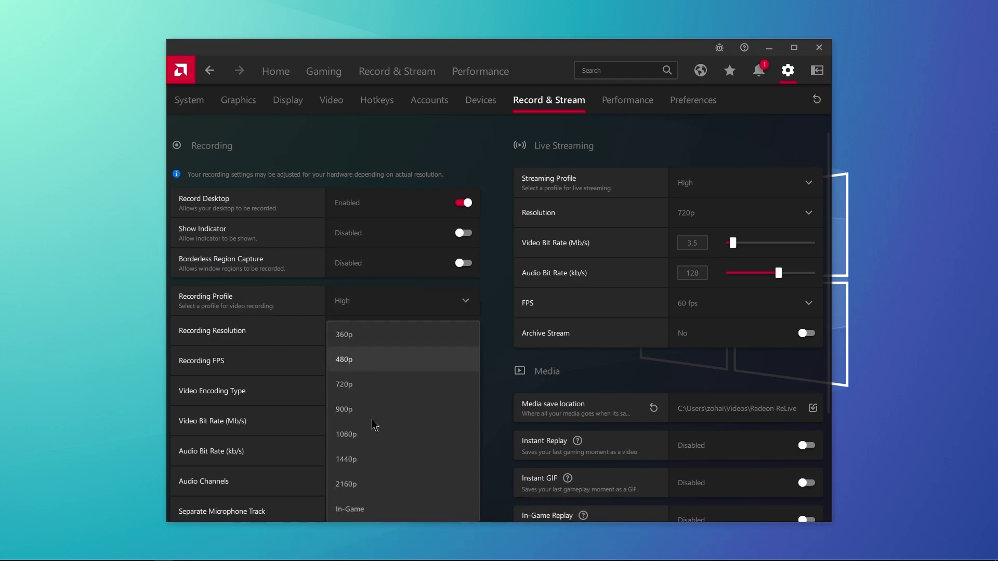
click(364, 512)
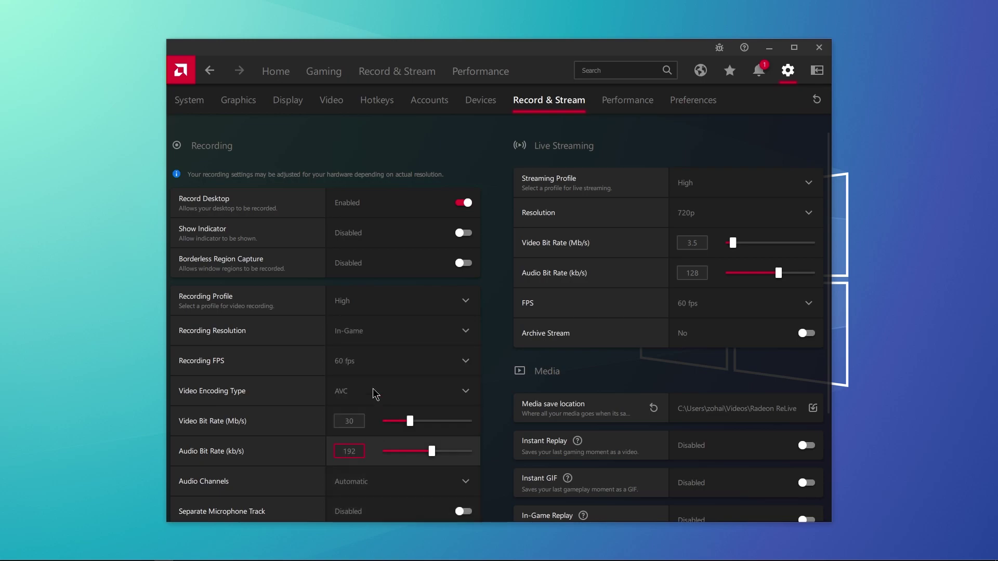
click(370, 311)
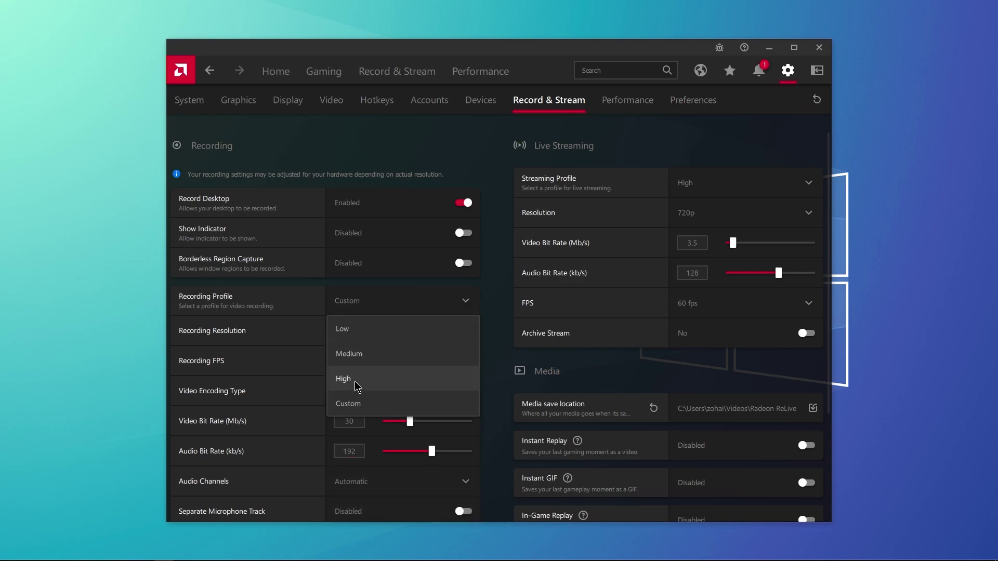
click(378, 385)
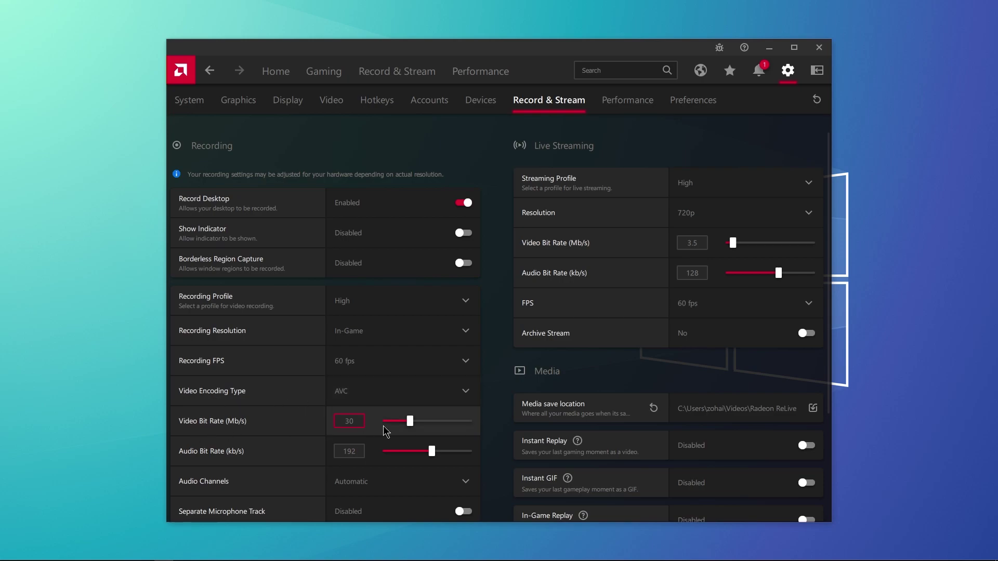
Enable Record Microphone and Push To Talk in the recording settings.
scroll(372, 451, down, 2)
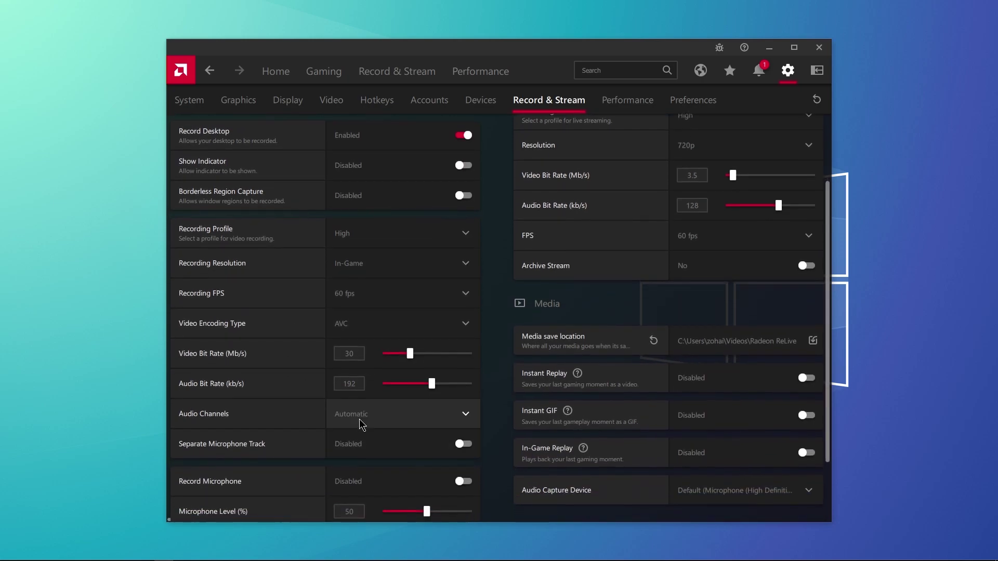
scroll(319, 452, down, 2)
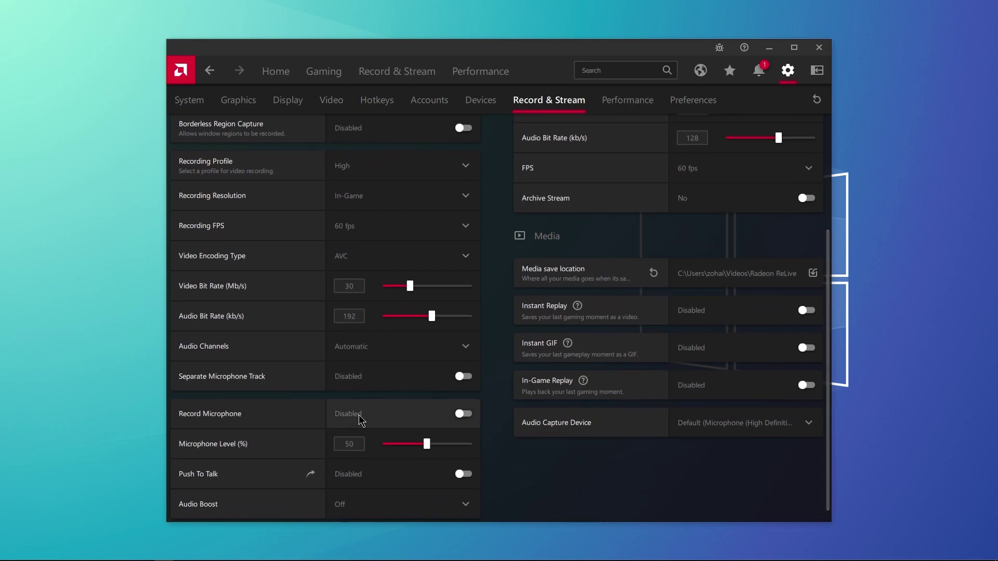
click(469, 413)
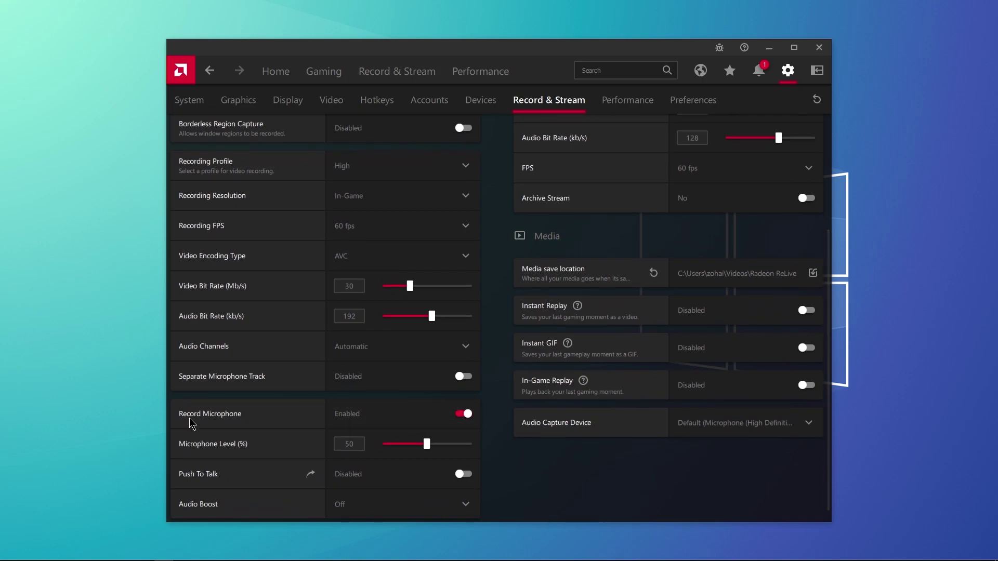
click(388, 477)
scroll(378, 482, down, 1)
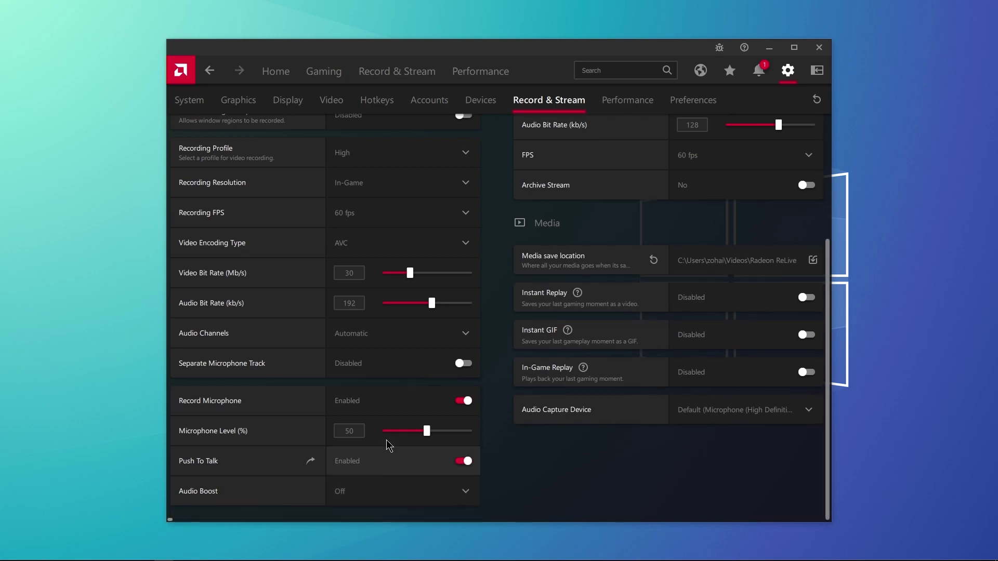
Set the live streaming resolution to 720p.
scroll(428, 373, up, 5)
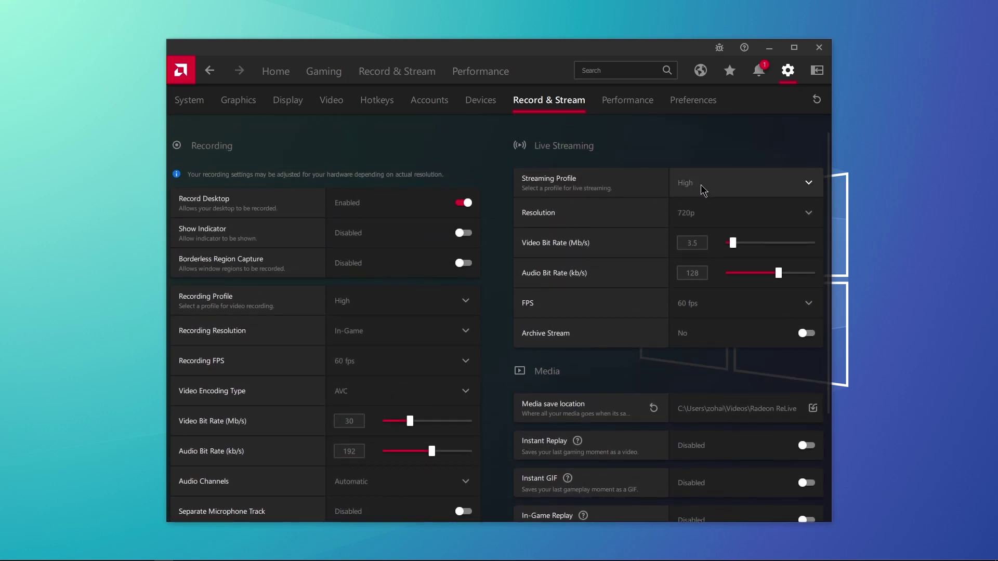
click(712, 216)
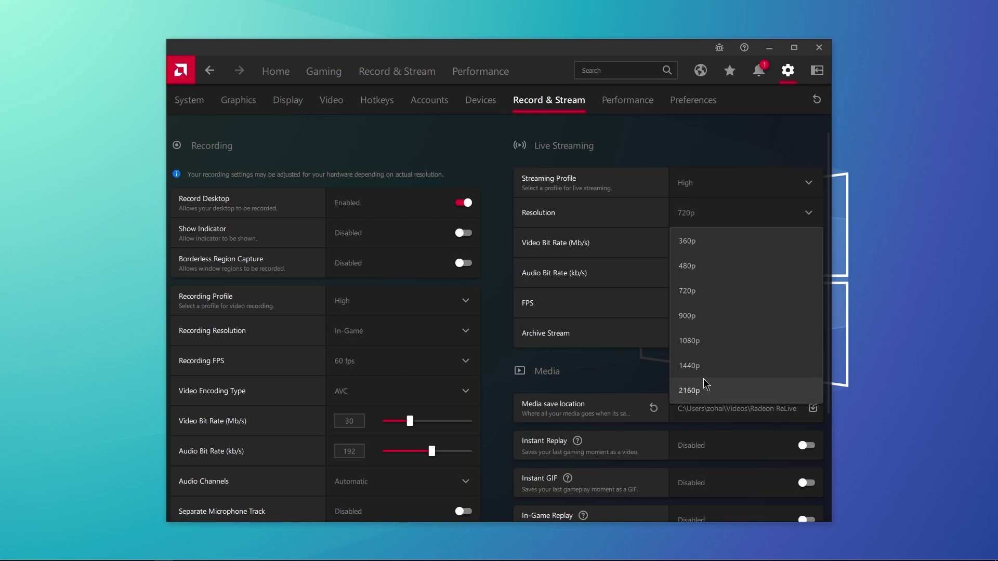
click(698, 297)
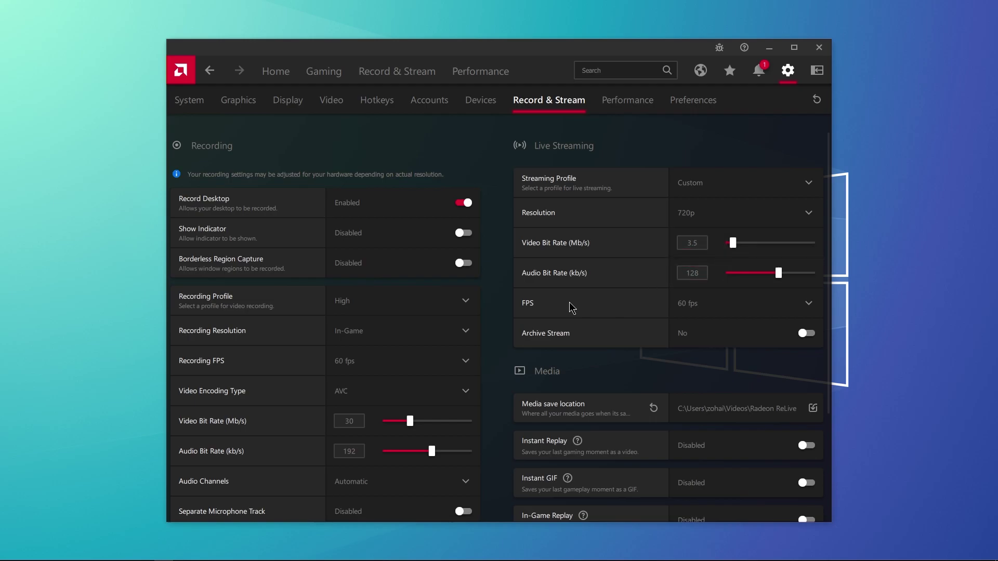
Set the media save location to the Radeon ReLive folder on the YouTube Project (F:) drive.
scroll(691, 341, down, 3)
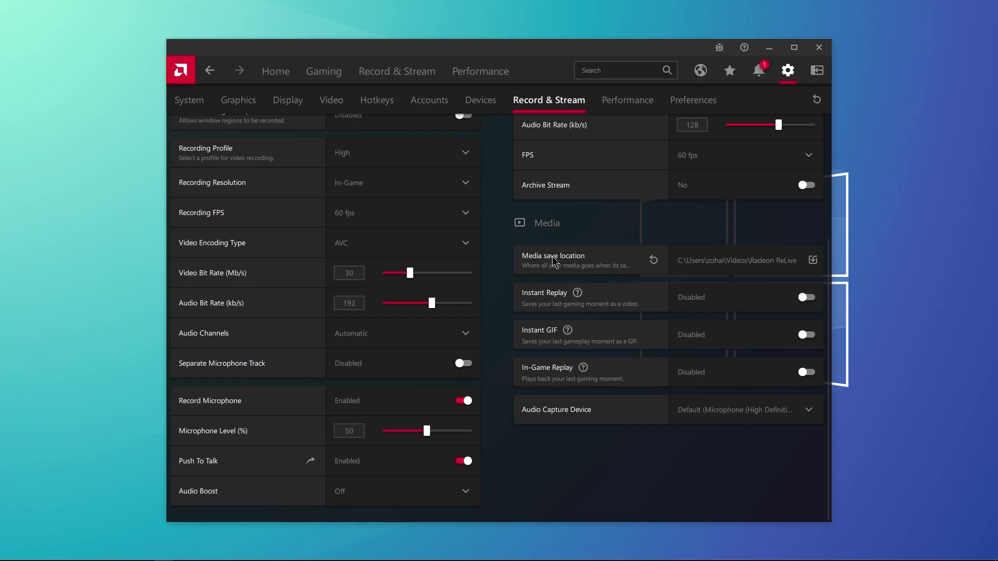
click(694, 262)
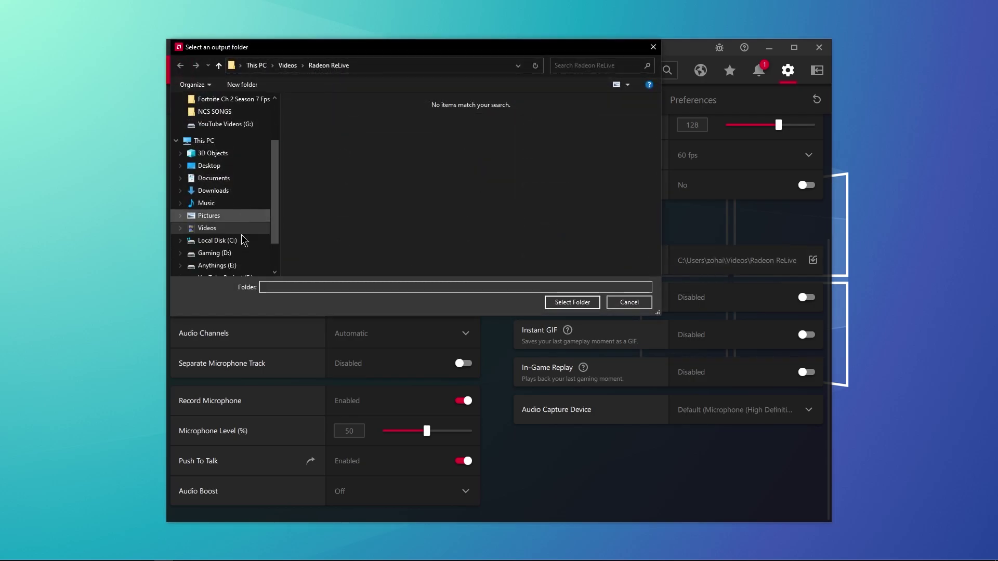
click(224, 253)
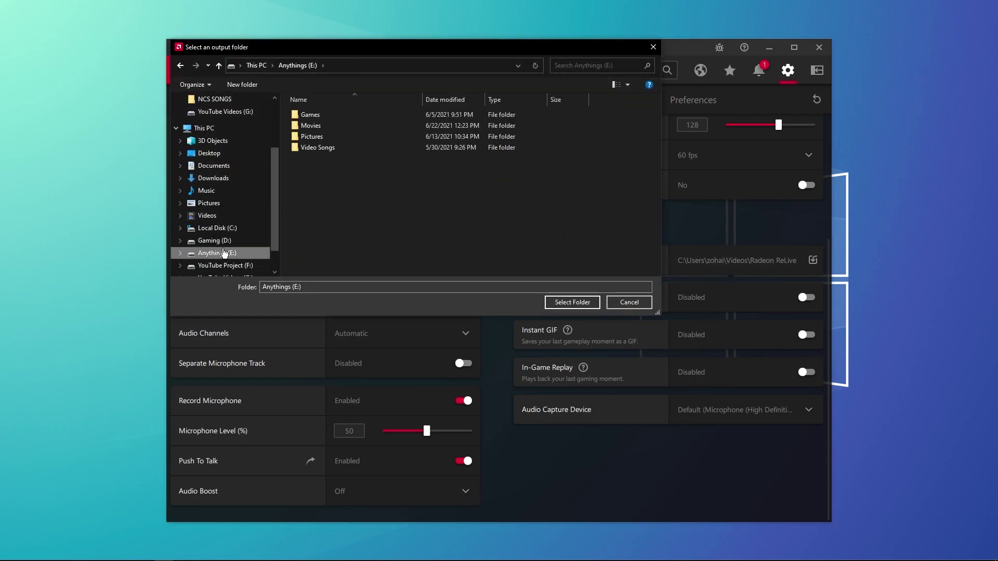
click(225, 266)
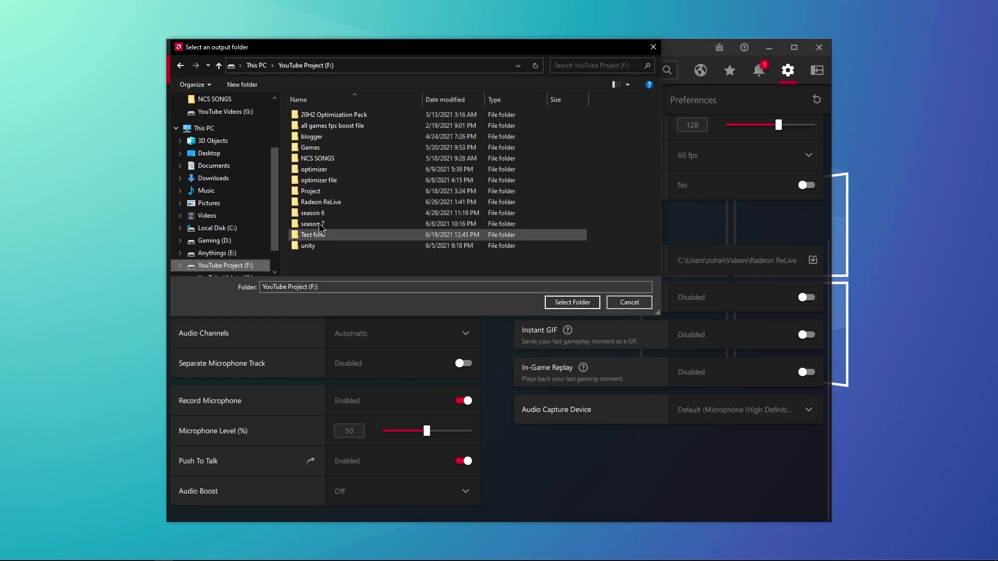
click(339, 203)
click(574, 303)
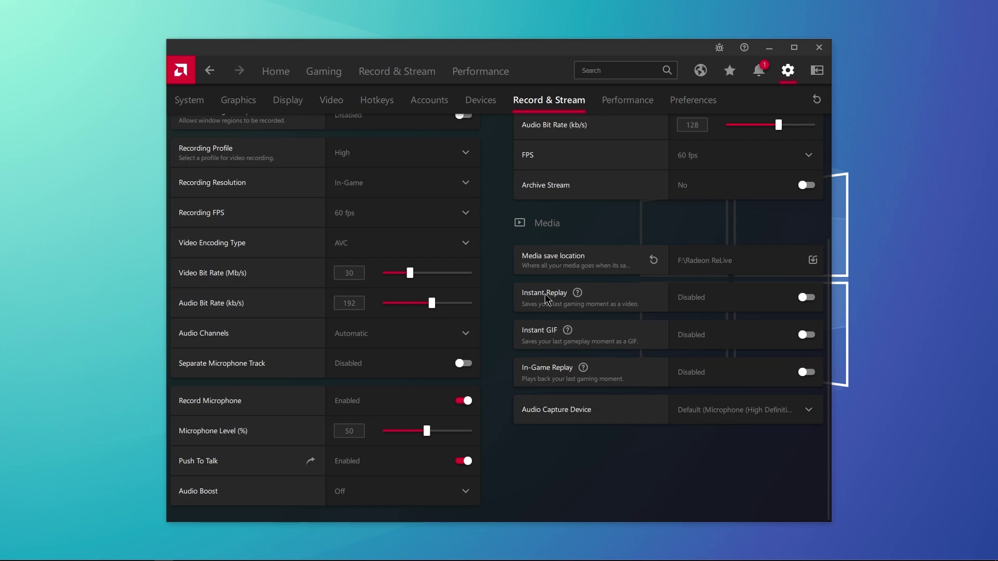
Turn on Instant Replay with Disk Storage as its buffer, and turn it off again.
click(806, 298)
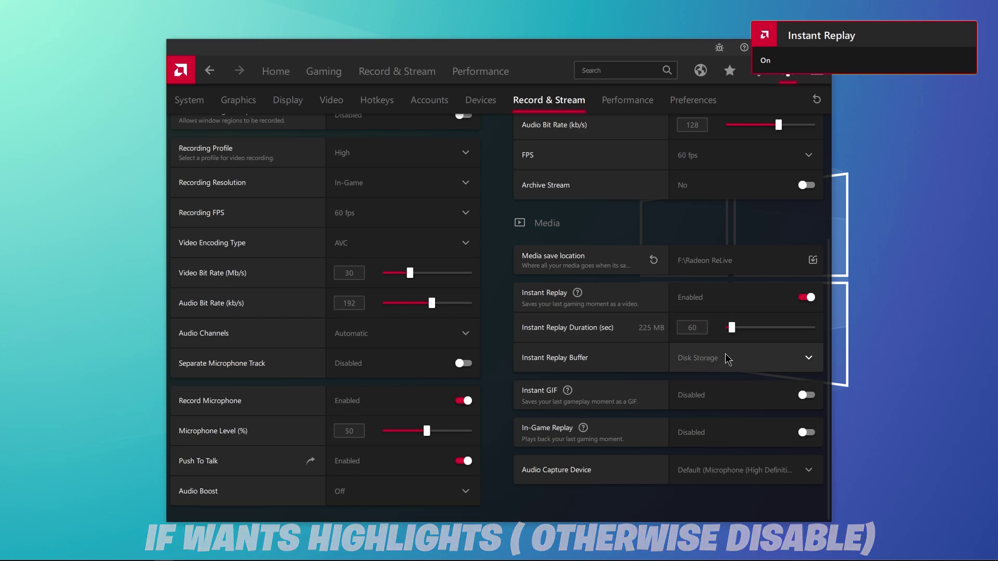
click(724, 357)
click(714, 382)
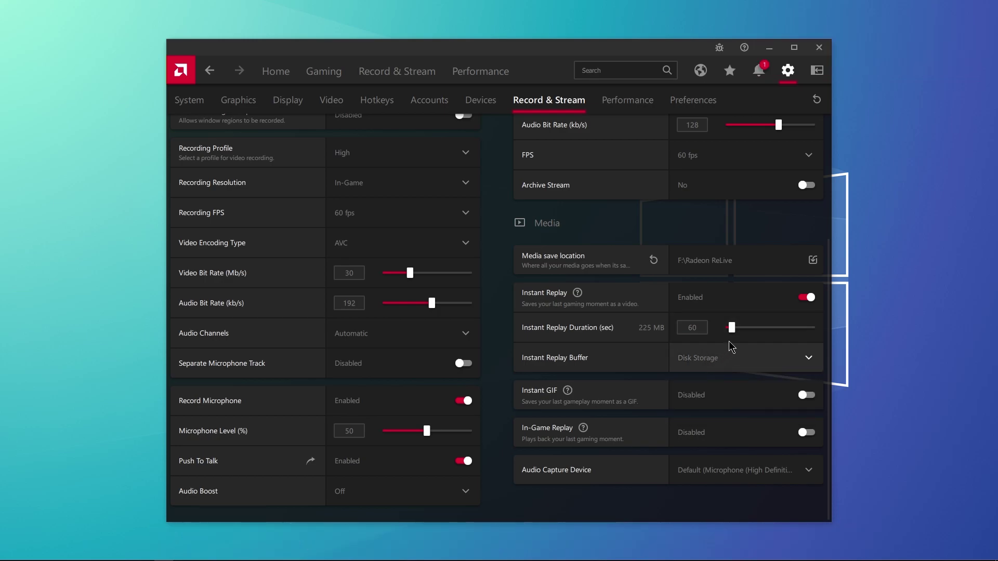
click(785, 299)
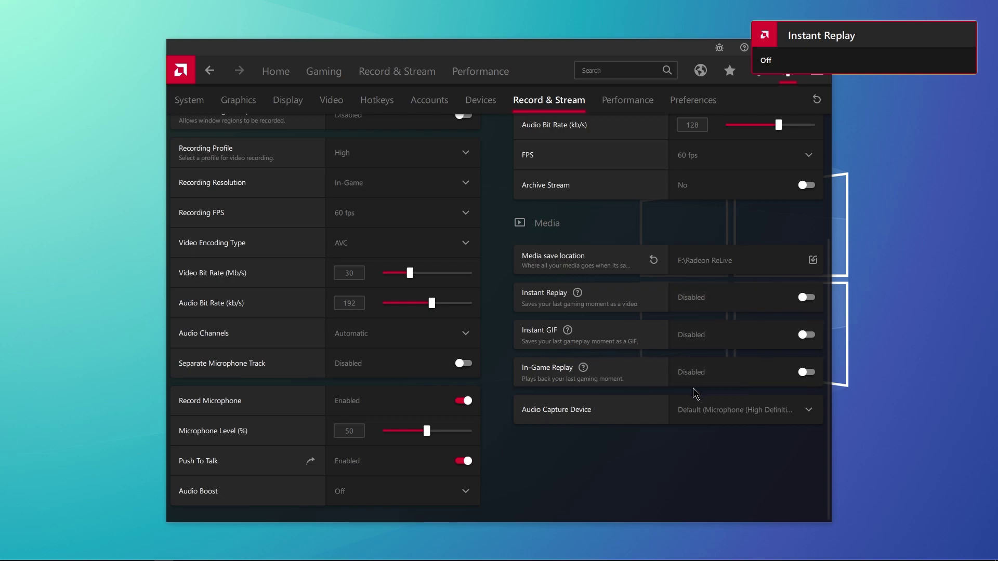
Review the Audio Capture Device options, the performance metrics settings and the general preferences.
click(716, 416)
click(726, 426)
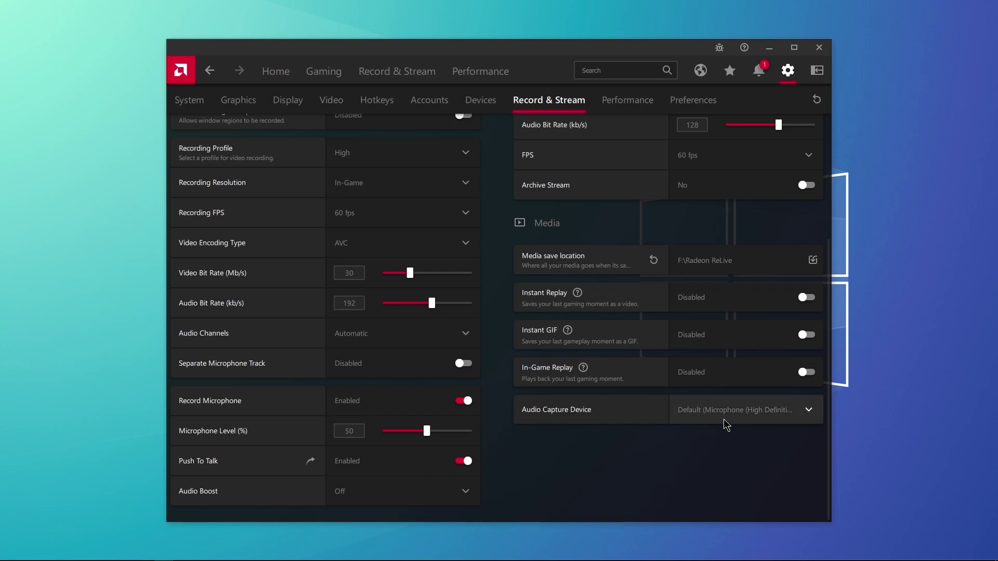
scroll(614, 325, up, 5)
click(611, 103)
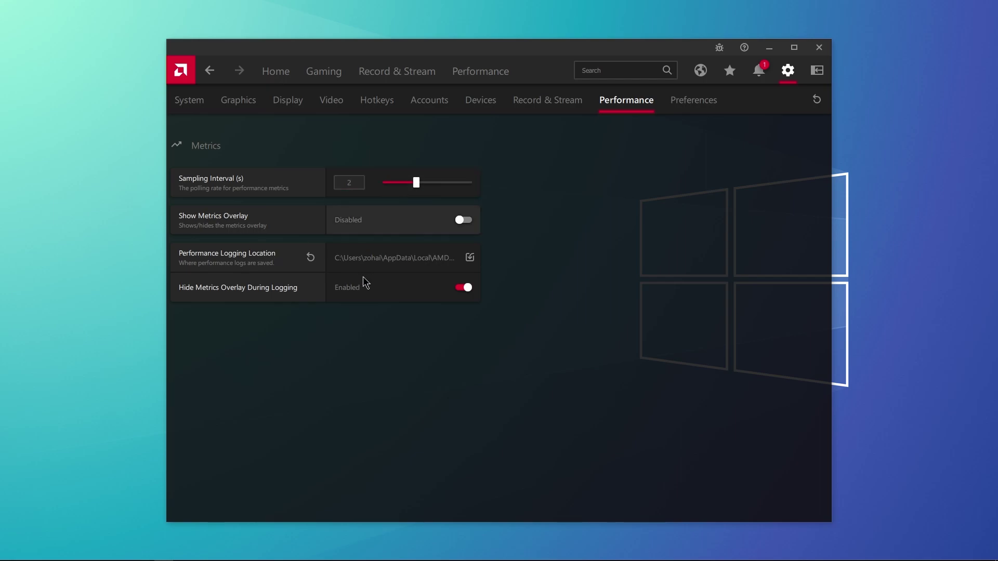
click(685, 105)
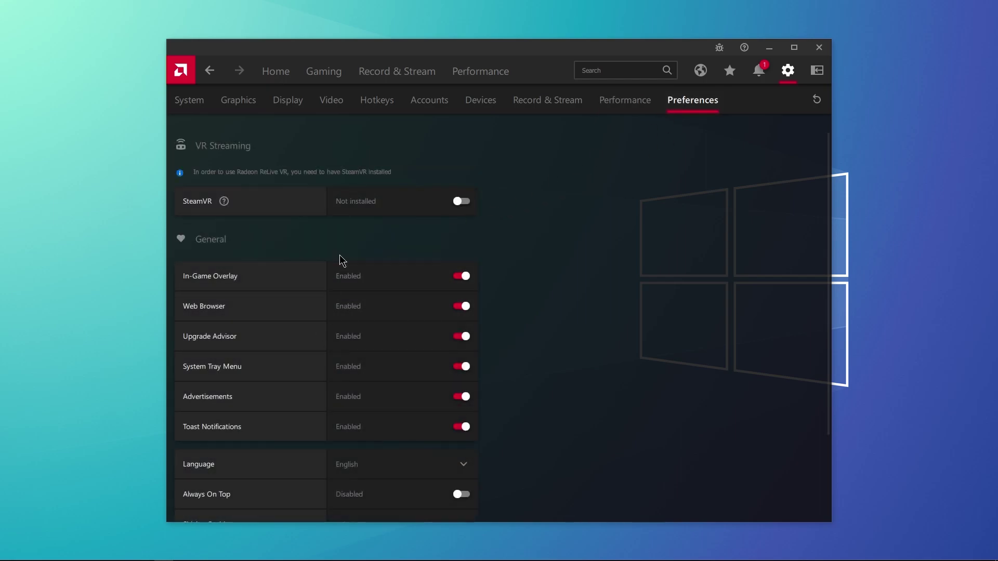
Try turning off the In-Game Overlay, Web Browser, Upgrade Advisor, System Tray Menu, Advertisements and Toast Notifications preferences.
click(382, 281)
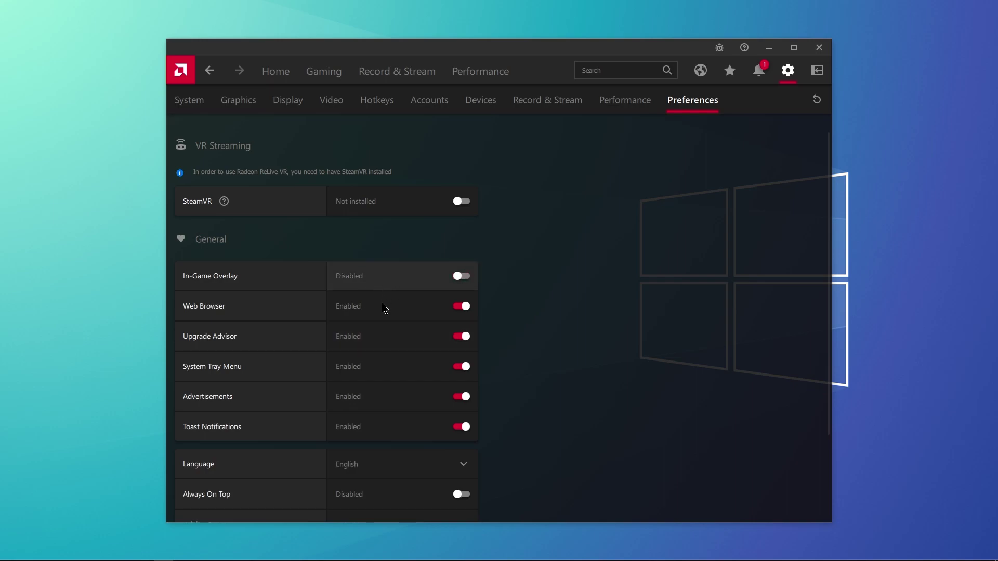
click(382, 303)
click(385, 339)
click(386, 369)
click(389, 398)
click(390, 426)
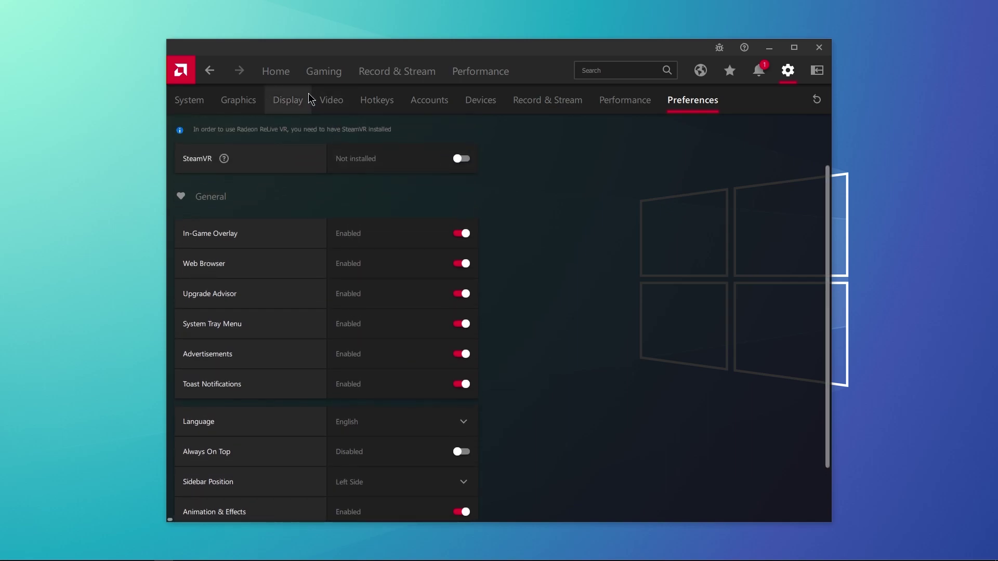
Complete the Record & Stream setup for Recording, accepting the offered microphone, High recording quality and Record Desktop settings.
click(392, 73)
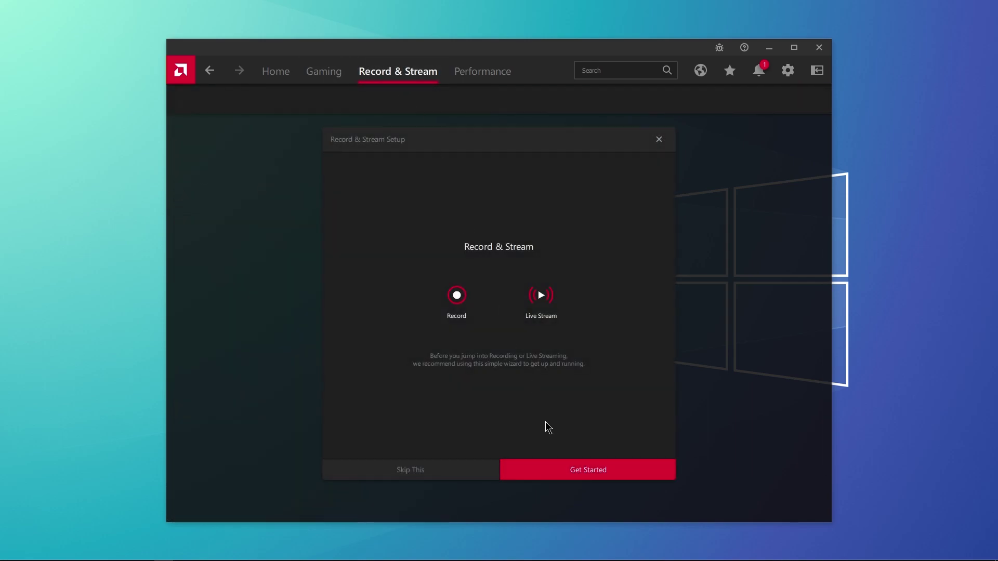
click(585, 469)
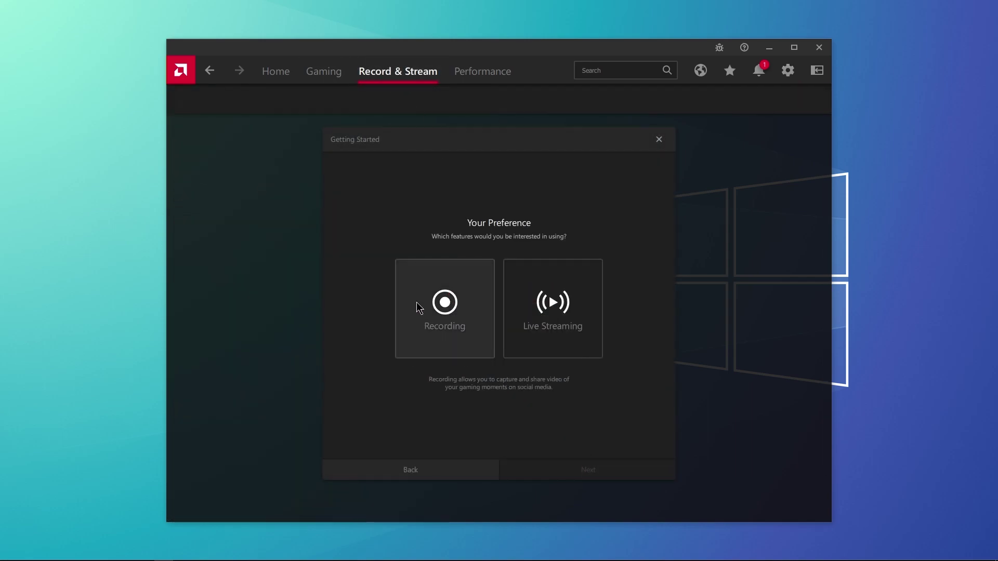
click(442, 331)
click(580, 474)
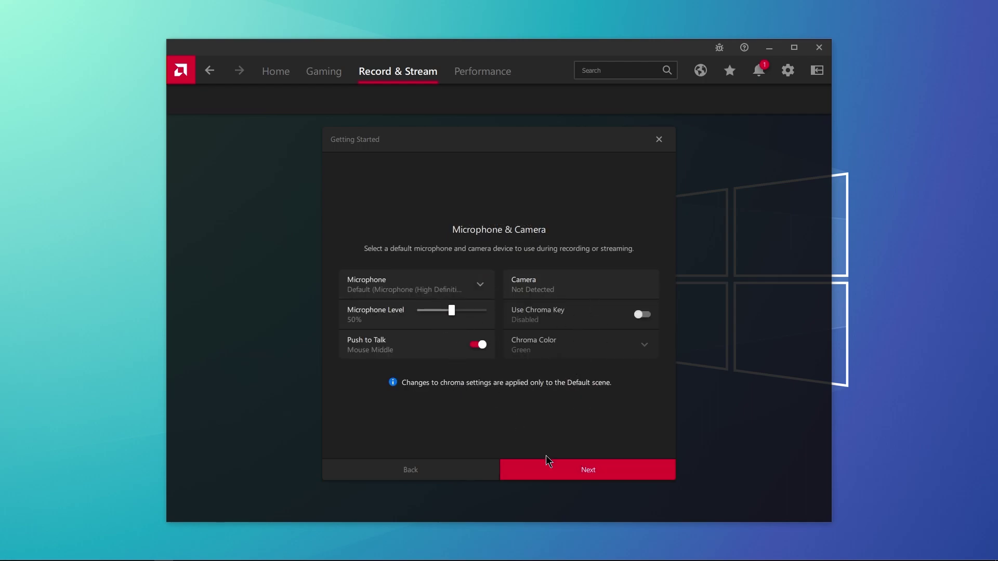
click(565, 472)
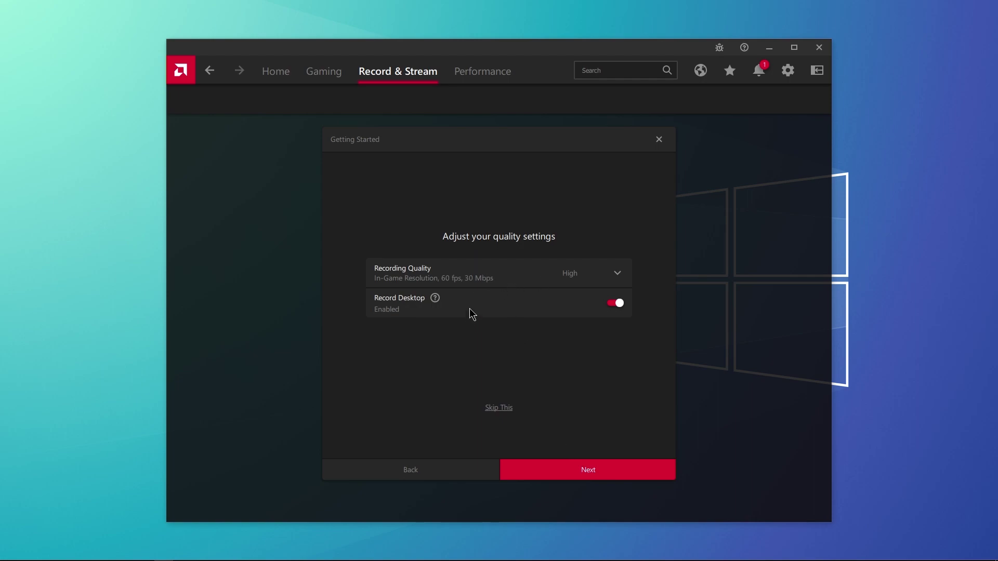
click(573, 465)
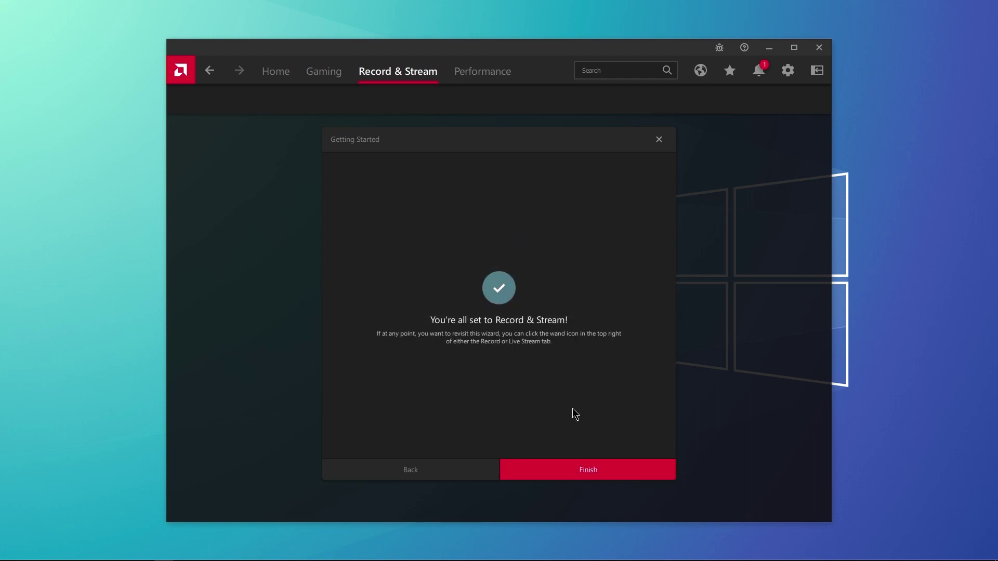
click(597, 469)
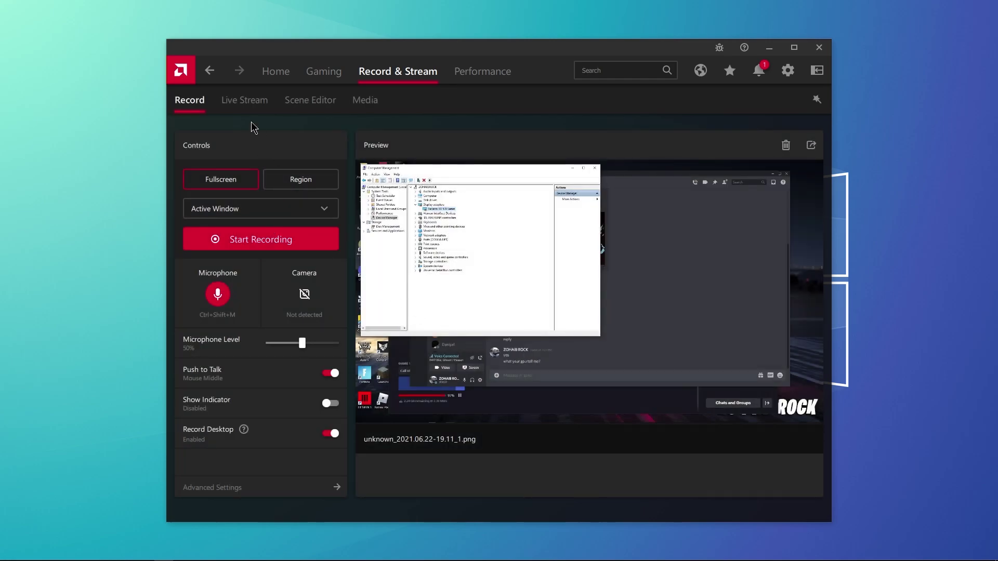
Select Custom Stream as the live streaming account and review the live stream controls.
click(237, 101)
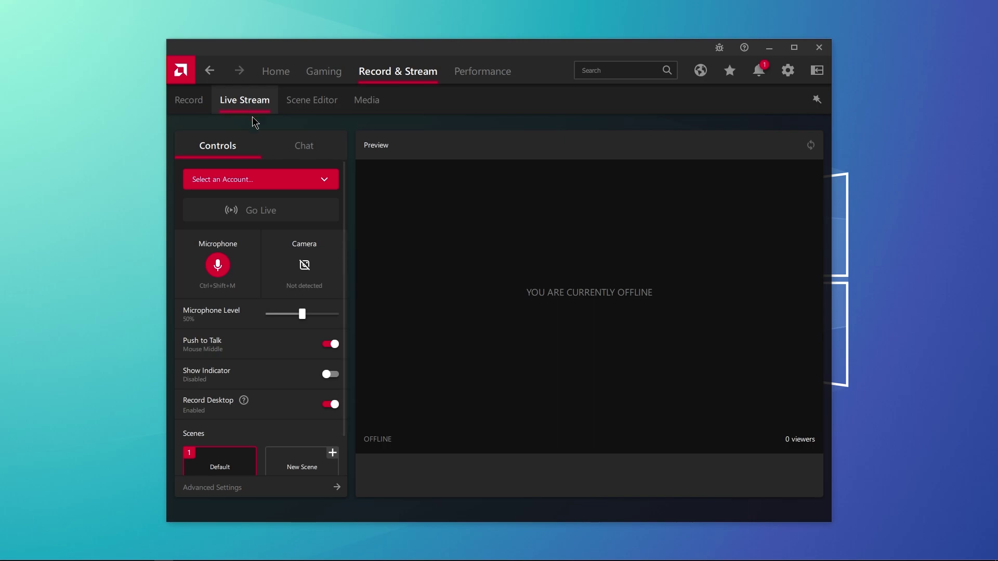
click(305, 182)
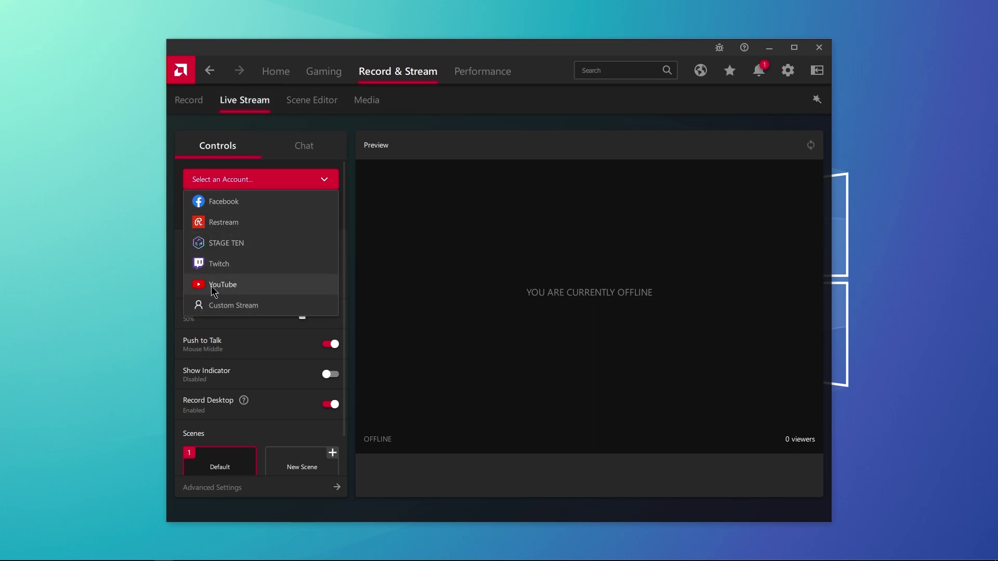
click(241, 305)
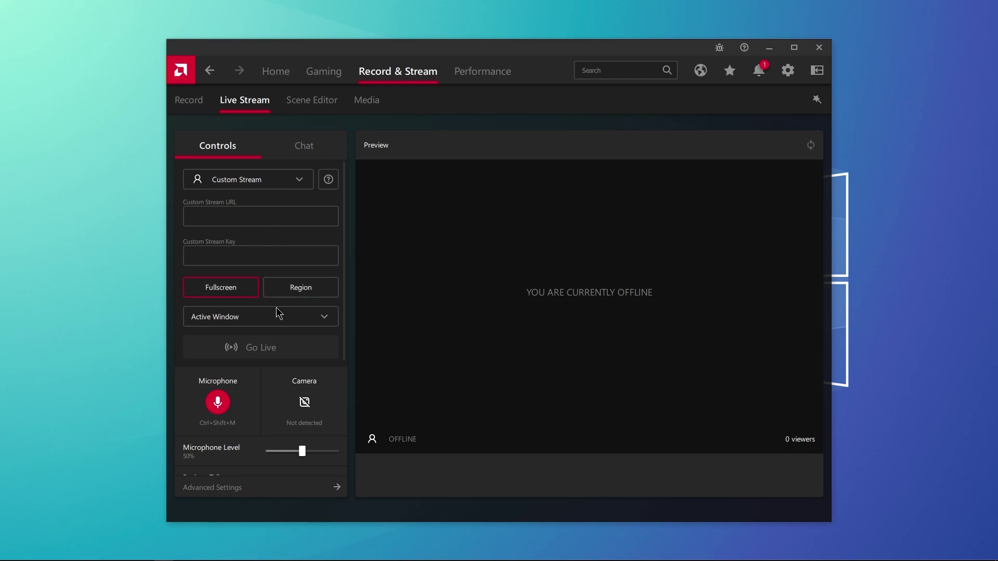
scroll(276, 306, down, 5)
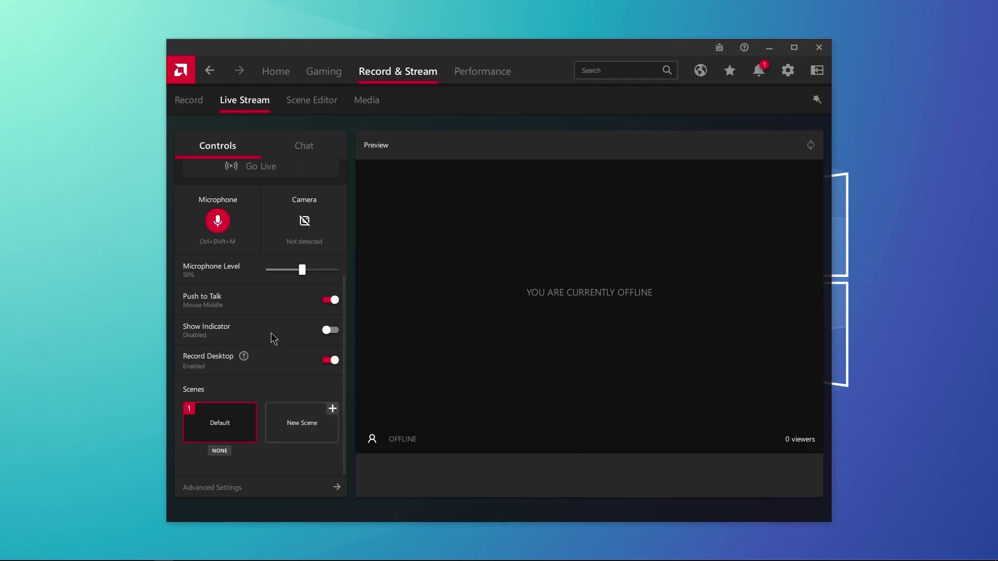
scroll(286, 290, up, 5)
Review the scene editor, the media library and the performance metrics' tracking and overlay options.
click(301, 104)
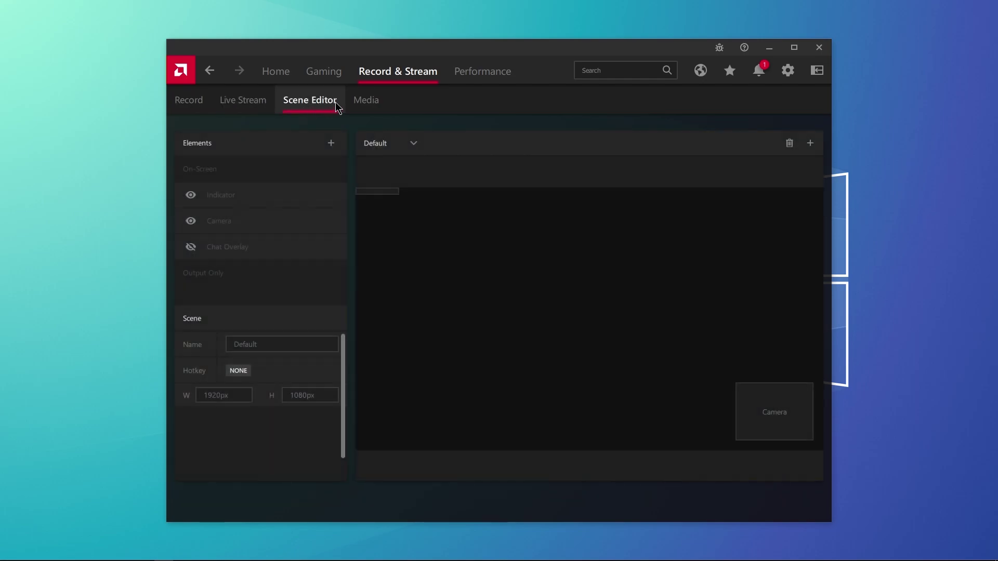
click(356, 102)
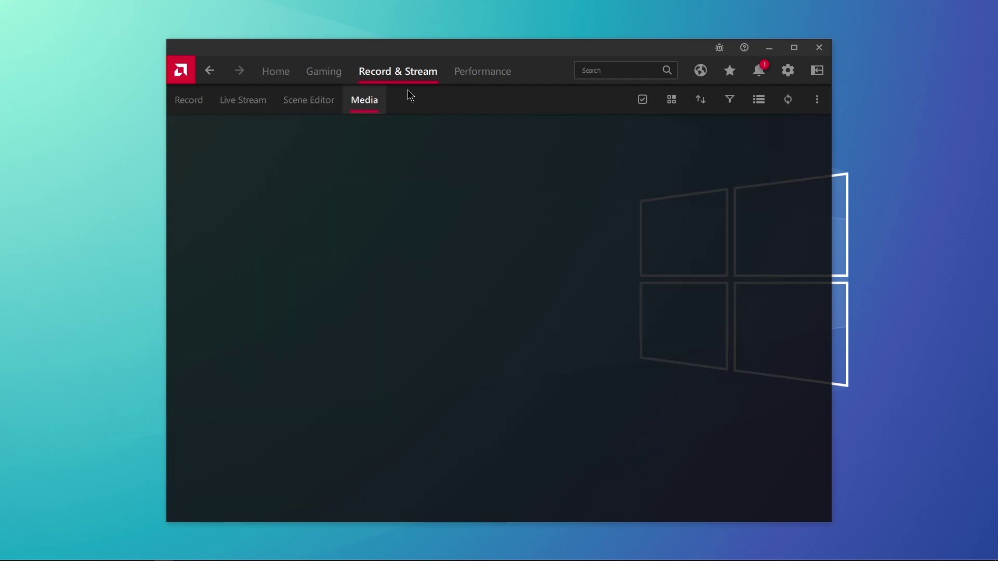
click(469, 72)
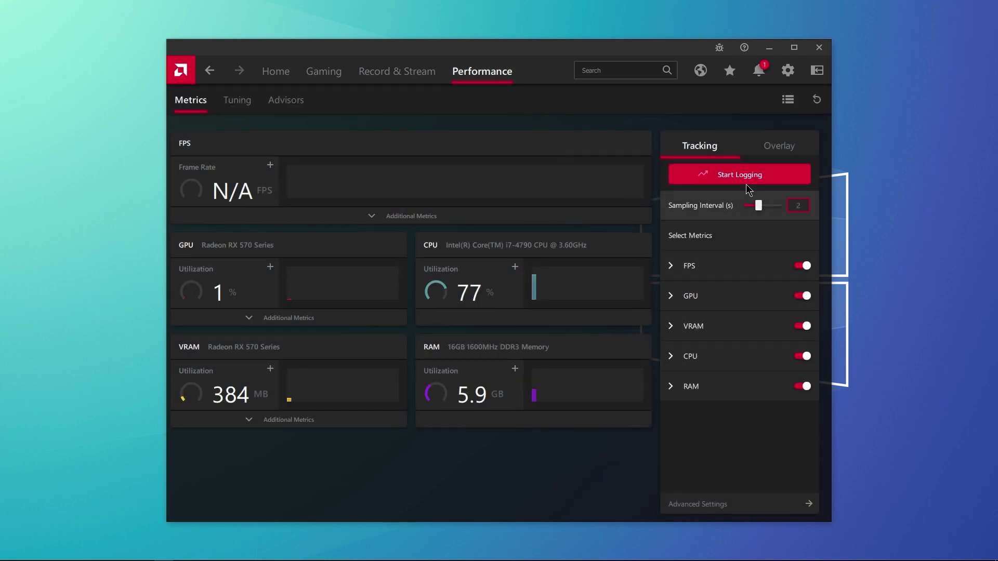
click(764, 147)
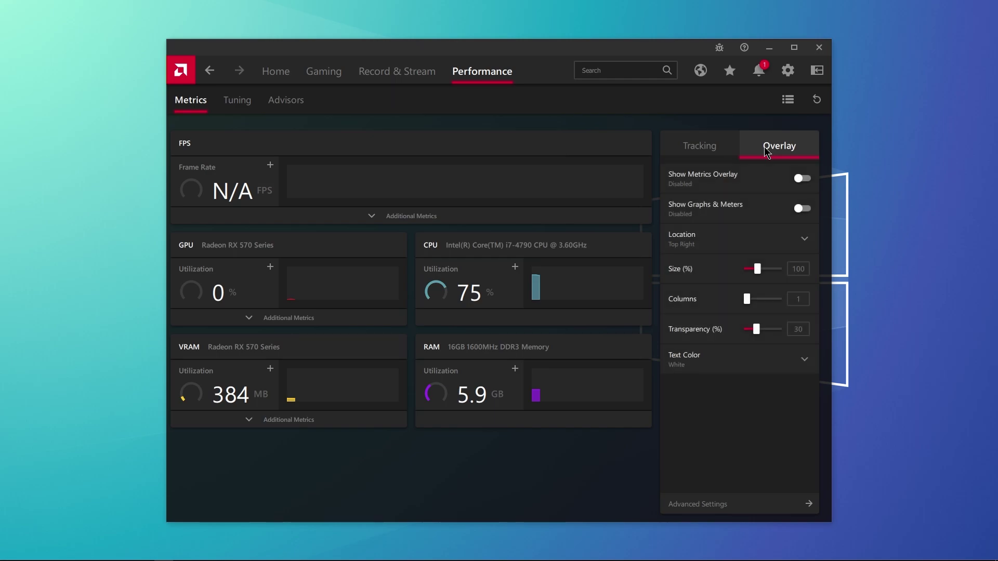
Accept the GPU tuning license agreement, choose the Global Tuning profile, and review the performance advisors.
click(235, 102)
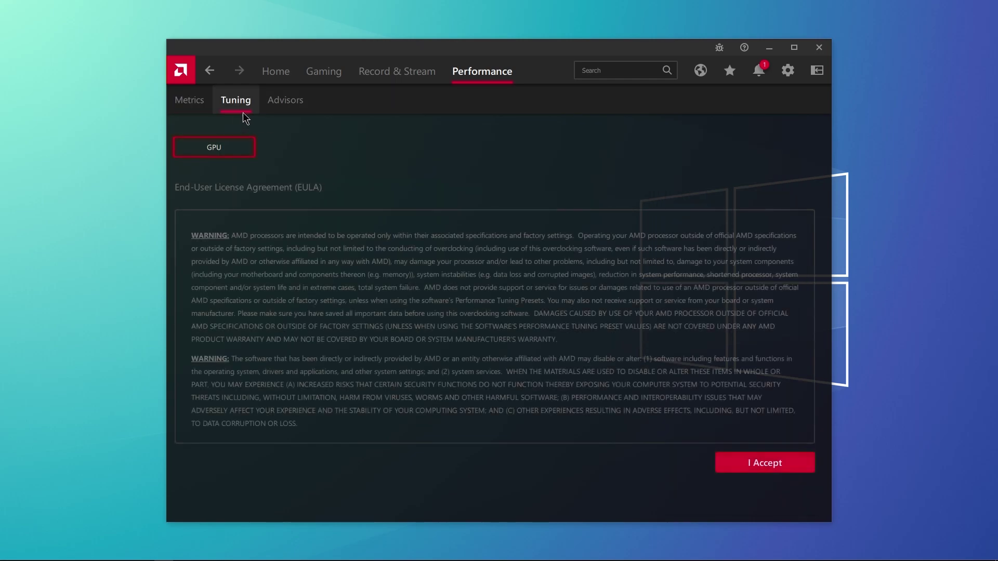
click(756, 461)
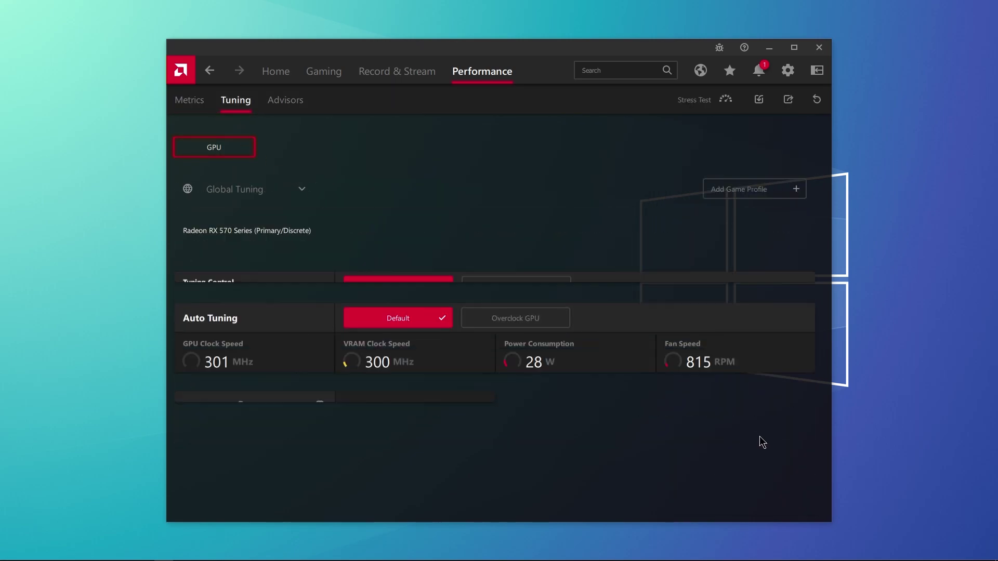
click(281, 189)
click(251, 209)
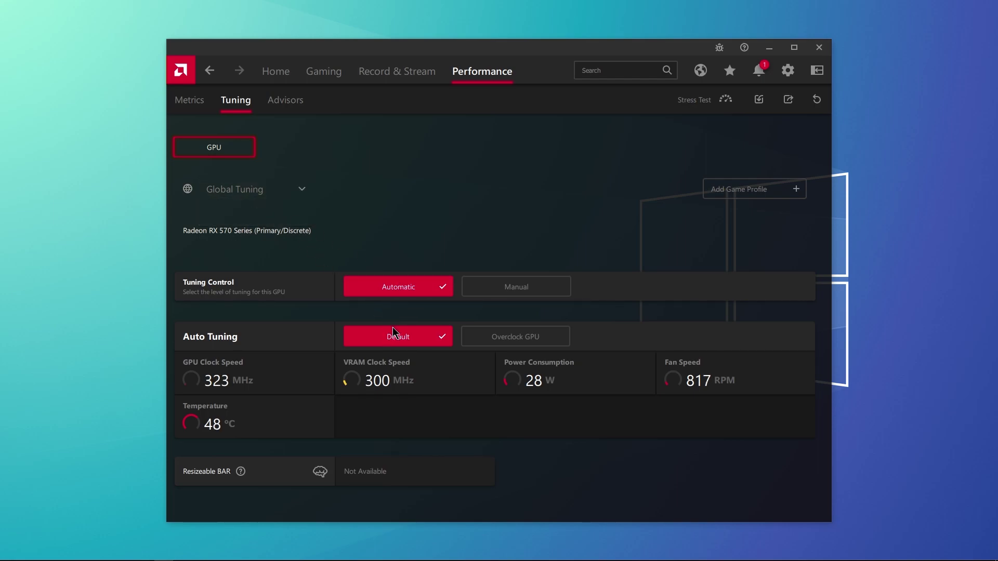
click(289, 101)
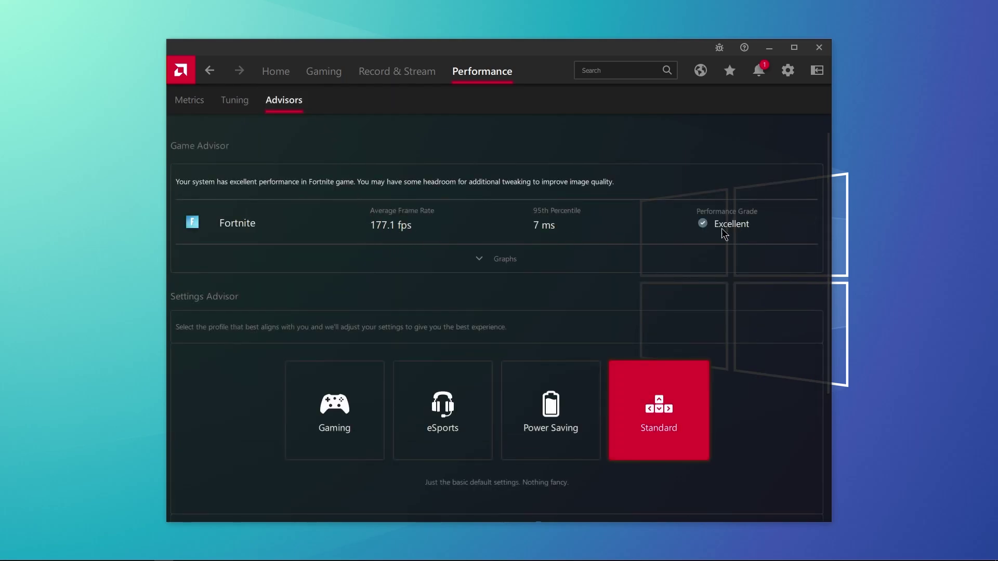
click(189, 100)
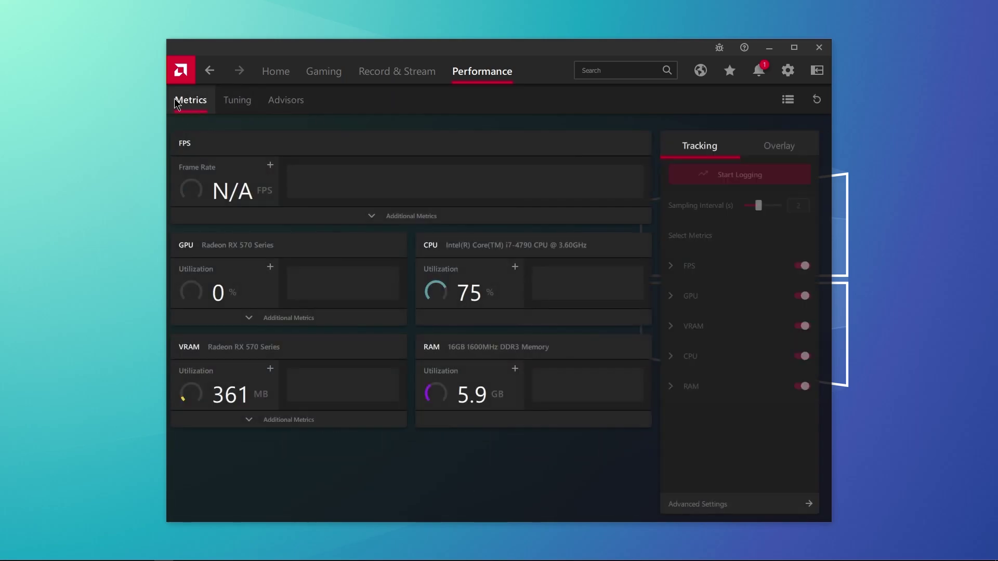
Open Fortnite's game profile and review its graphics, display and advanced anti-aliasing and texture settings.
click(320, 74)
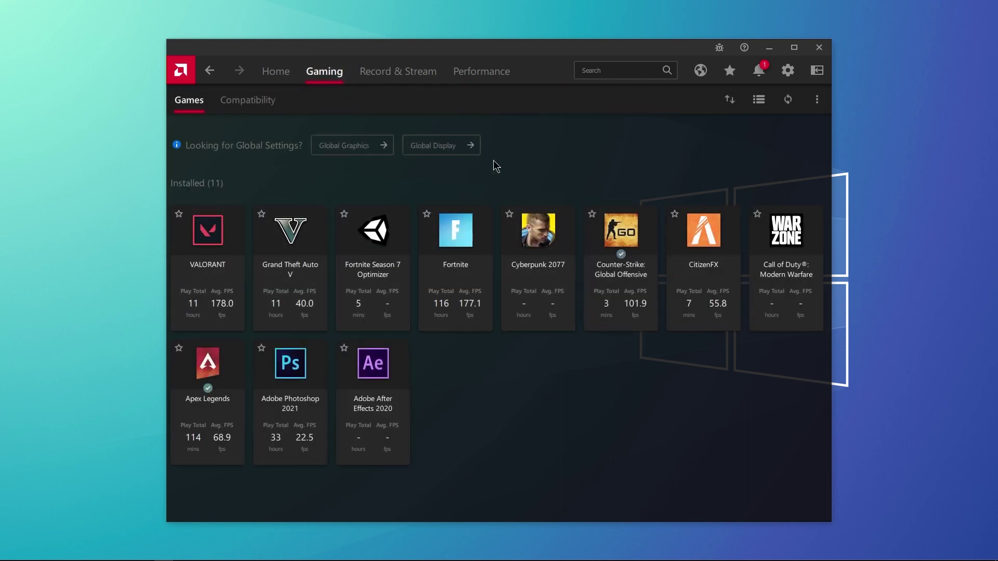
click(440, 255)
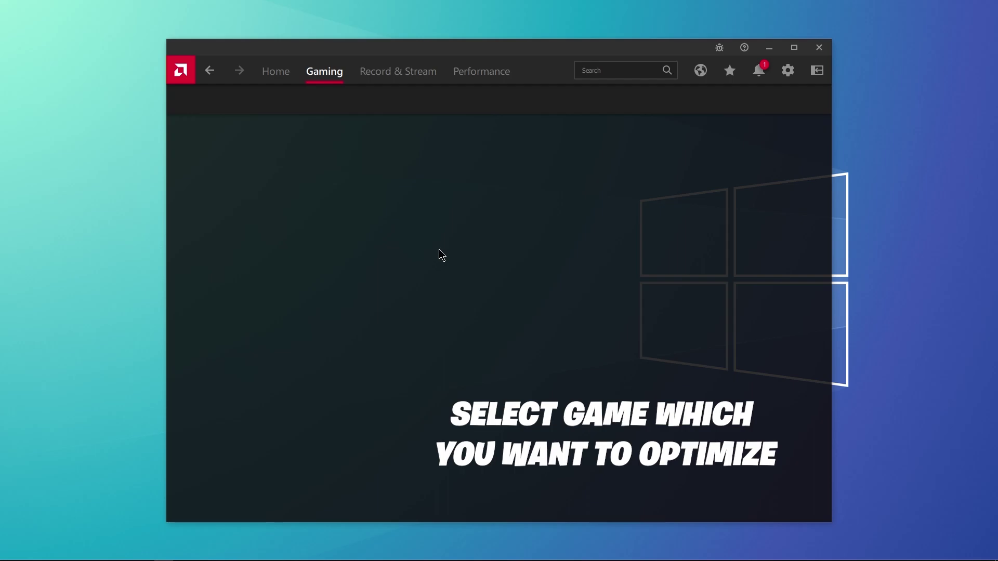
scroll(395, 245, down, 3)
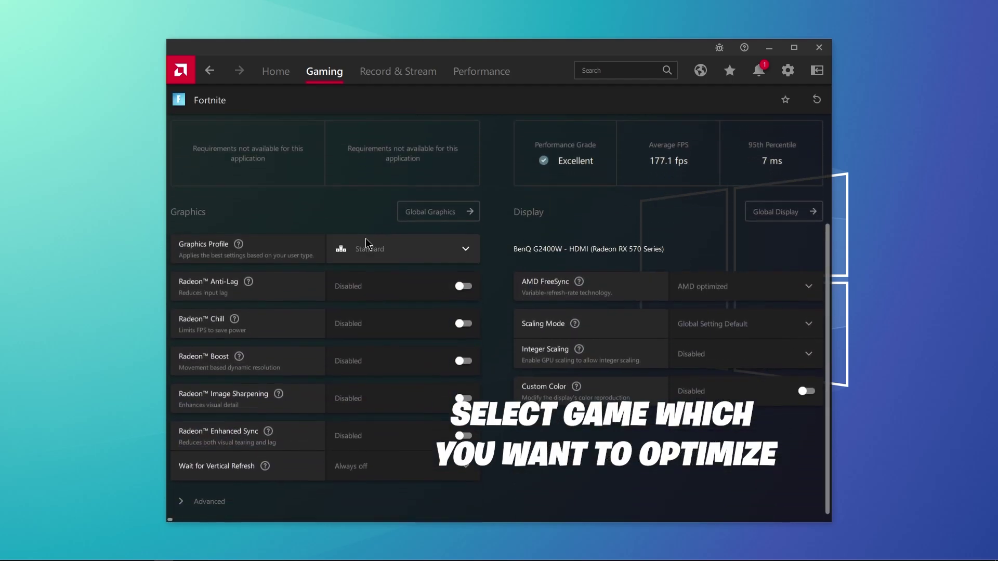
scroll(348, 320, down, 1)
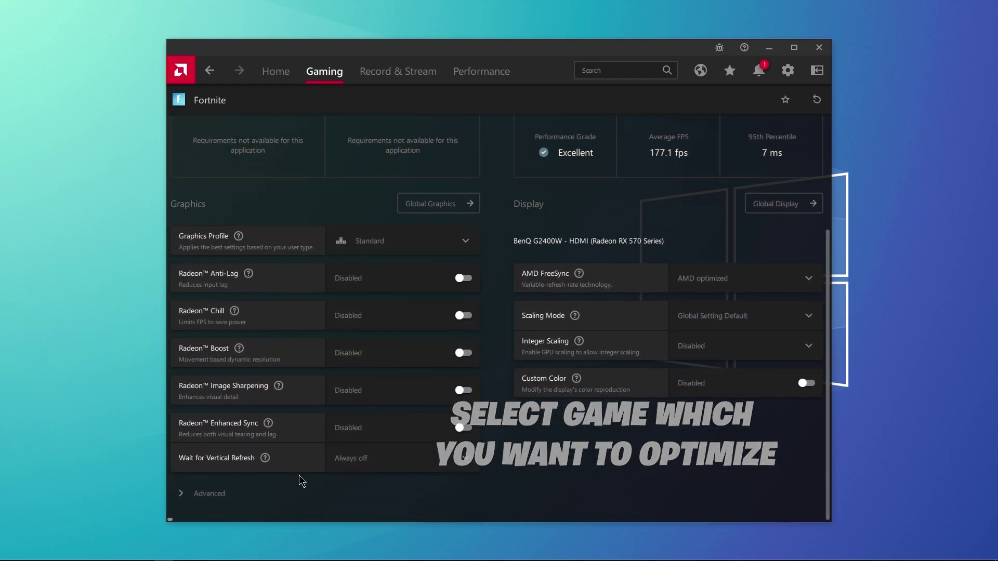
click(228, 494)
scroll(317, 426, down, 4)
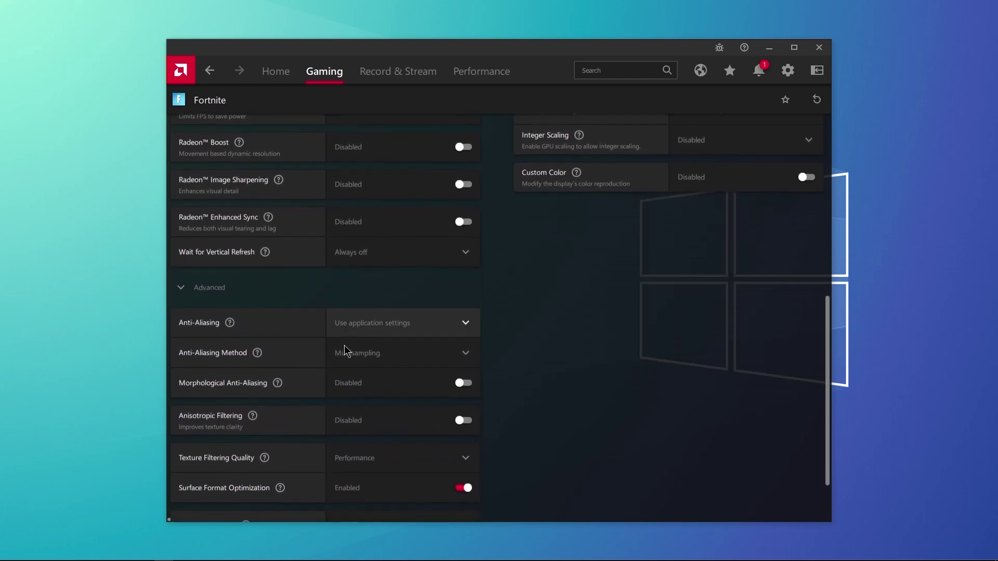
scroll(368, 452, down, 1)
scroll(416, 415, up, 8)
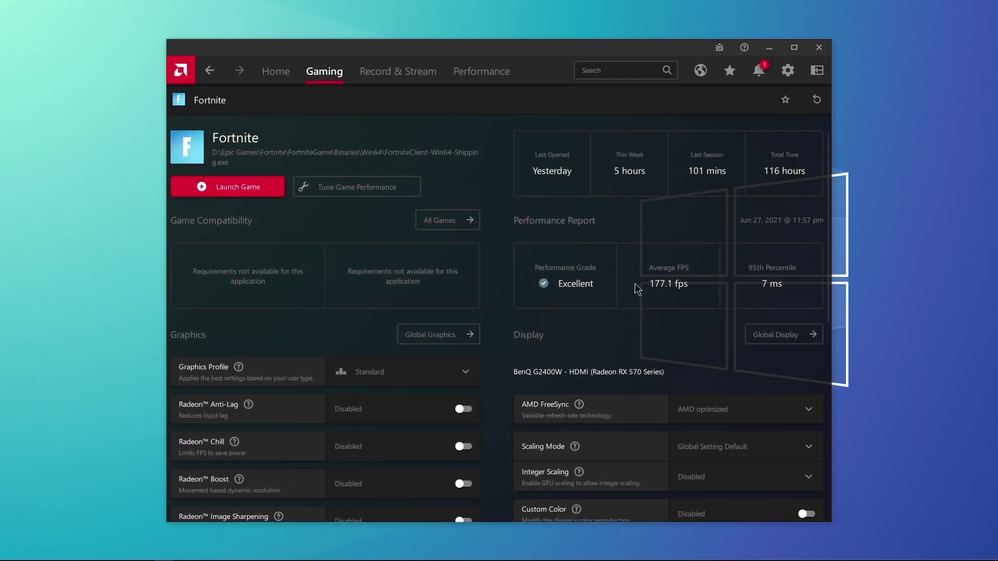
Close the Radeon software and extract the AMD Radeon Performance Boost Pack archive onto the desktop.
click(274, 72)
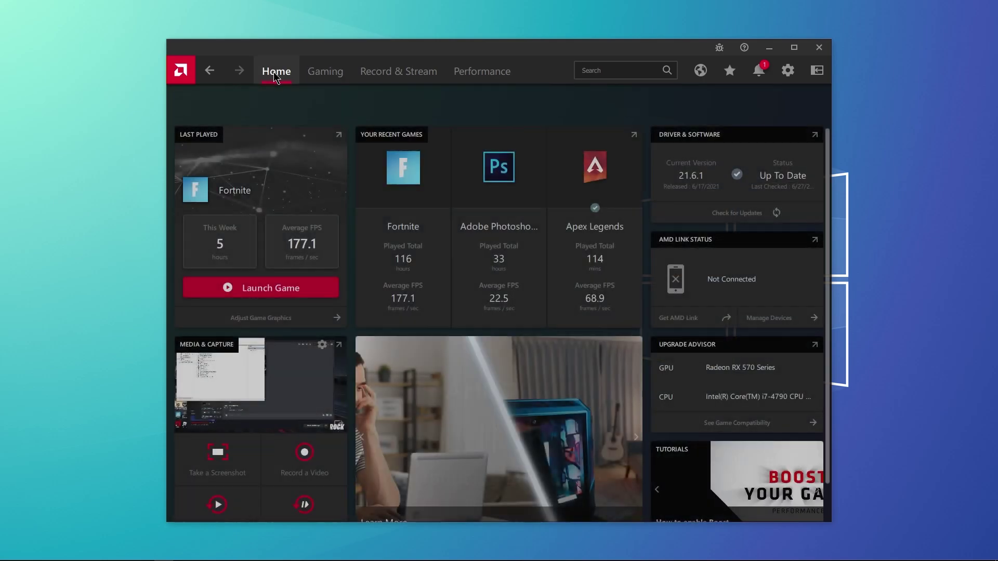
click(819, 49)
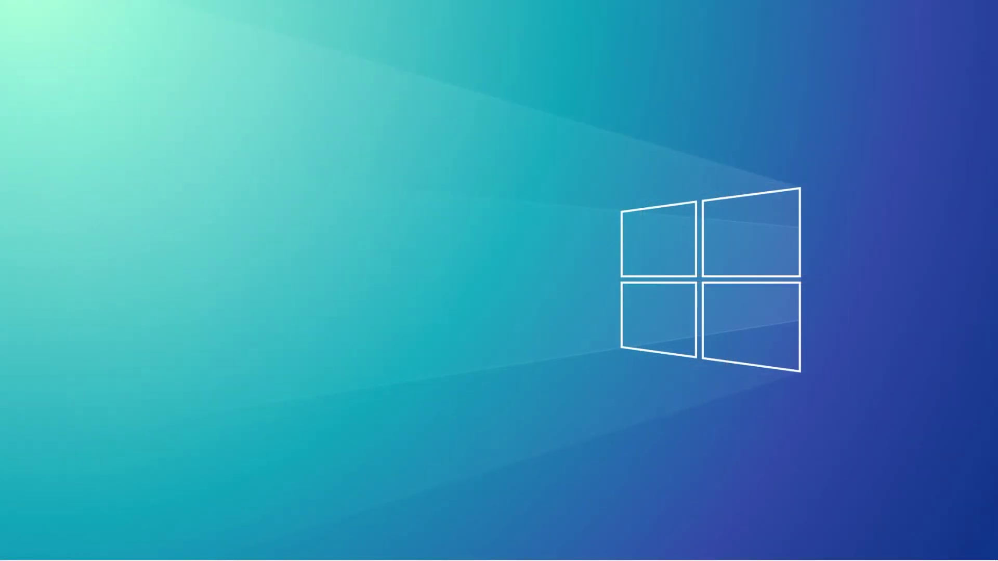
click(216, 179)
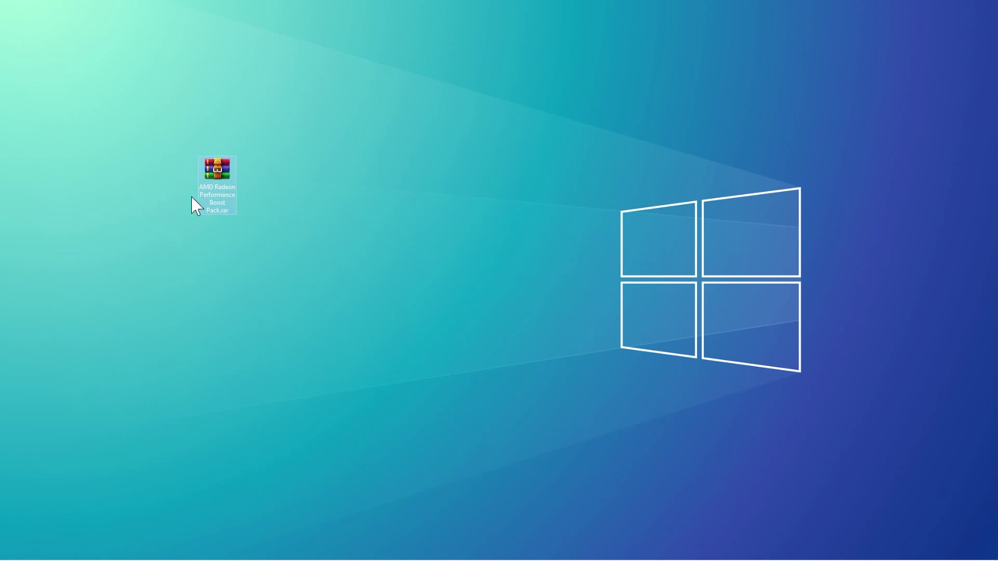
right_click(215, 174)
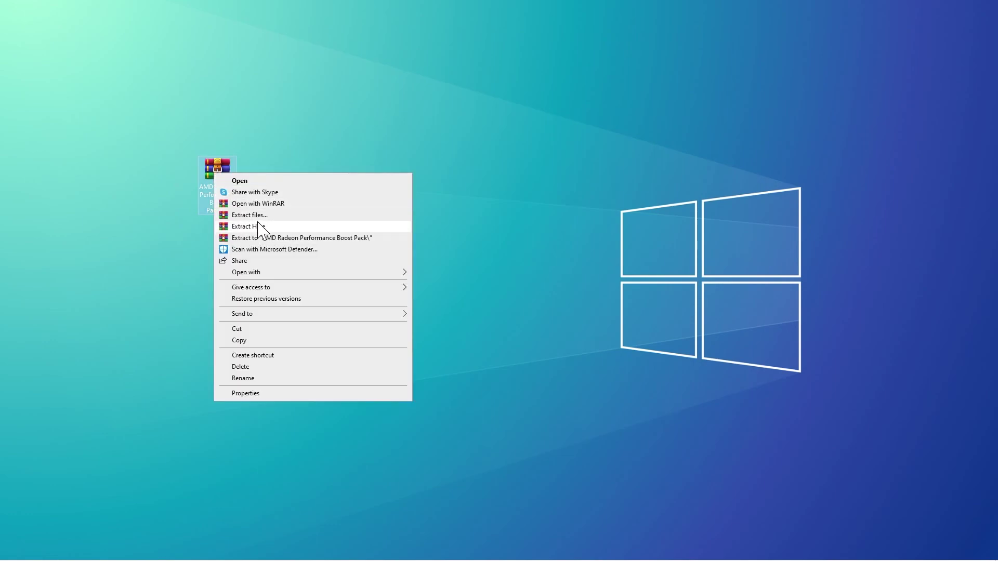
click(246, 227)
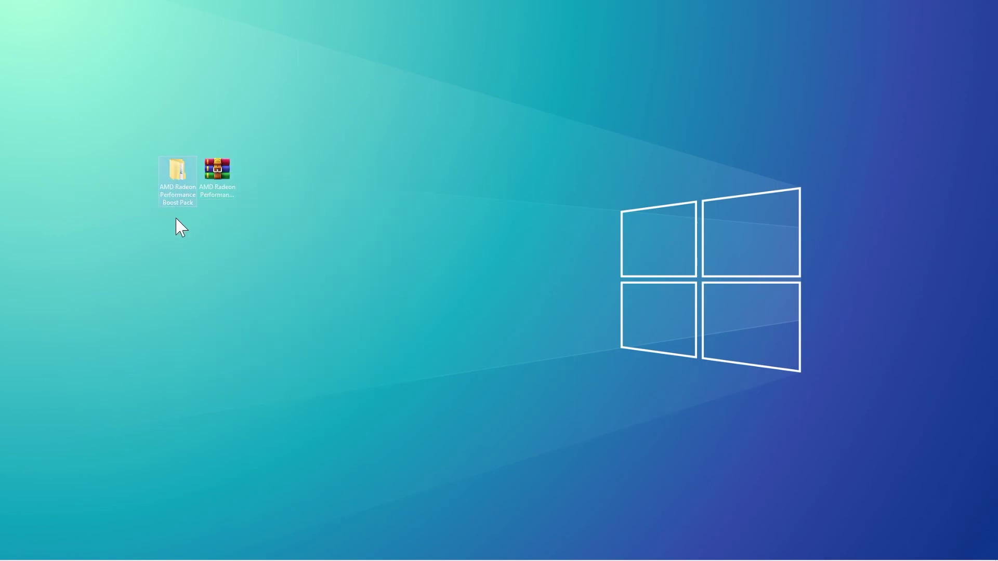
From the boost pack's 1 Settings Tweaks folder, open the Windows privacy settings and check whether apps may run in the background.
double_click(180, 180)
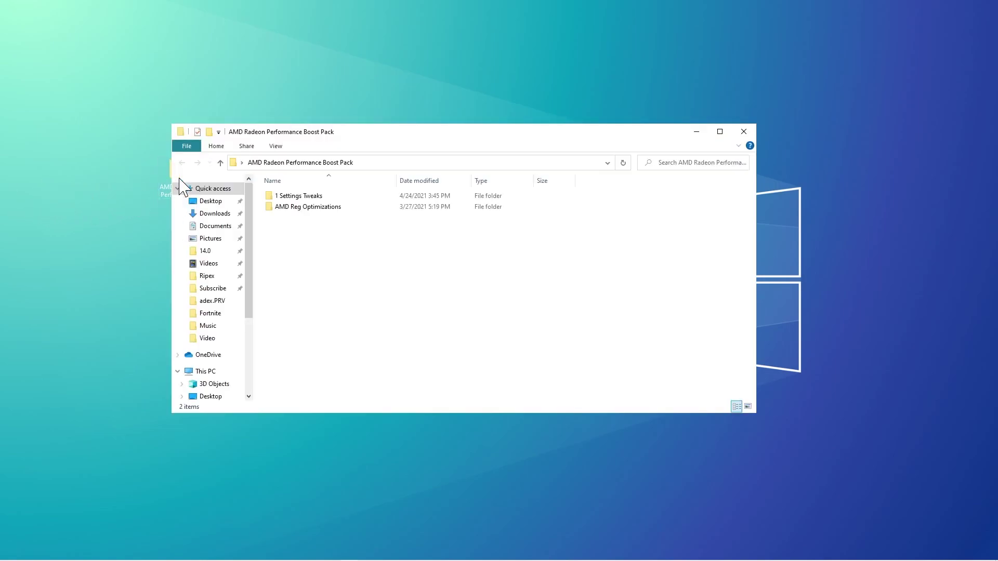
double_click(315, 198)
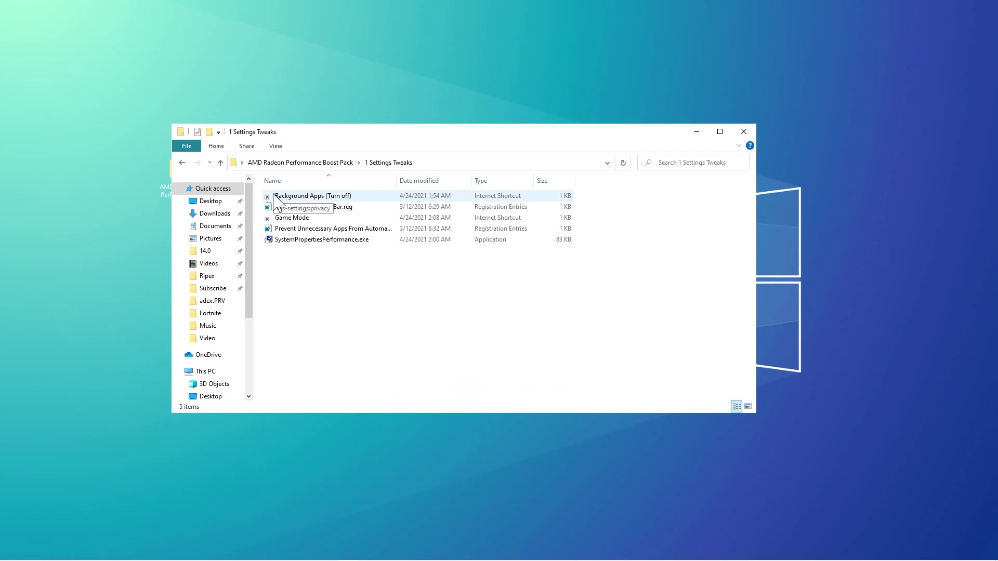
double_click(321, 196)
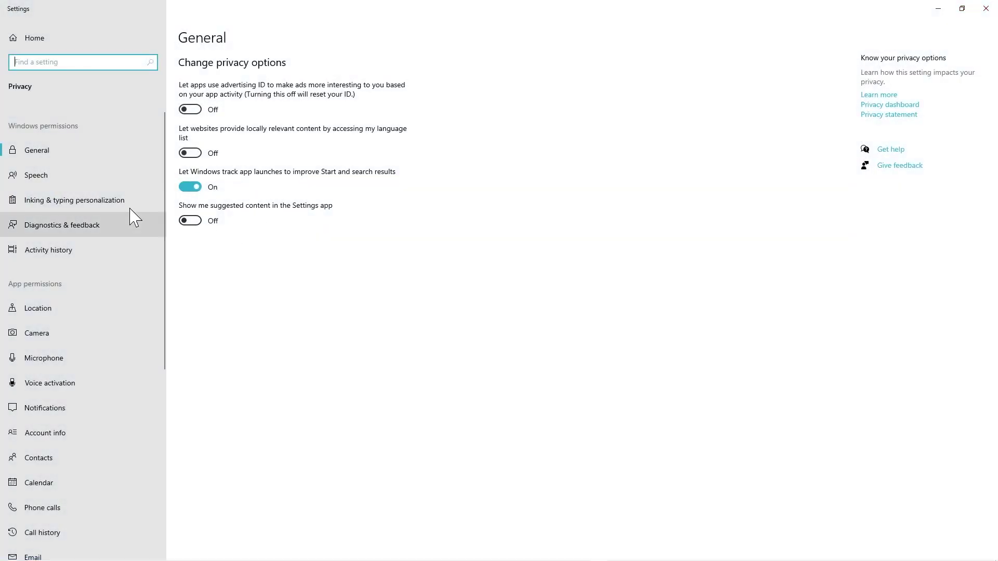
scroll(80, 483, down, 5)
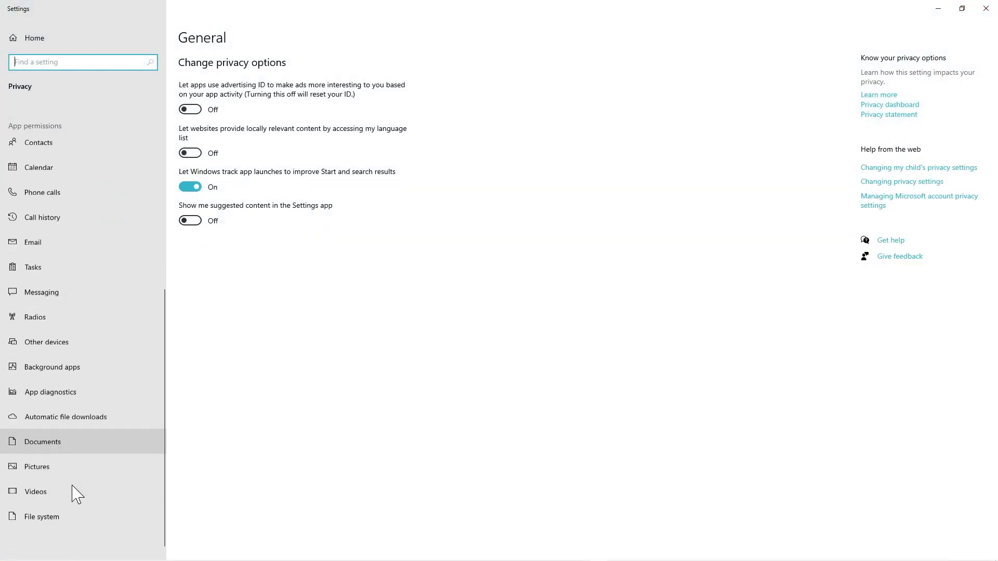
scroll(34, 309, up, 3)
scroll(61, 477, down, 3)
click(62, 496)
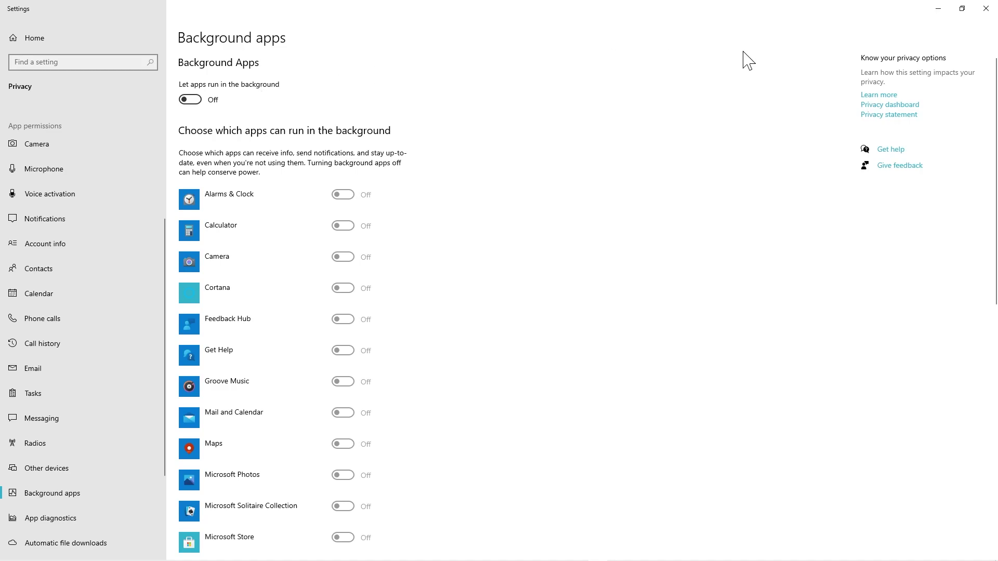
click(986, 9)
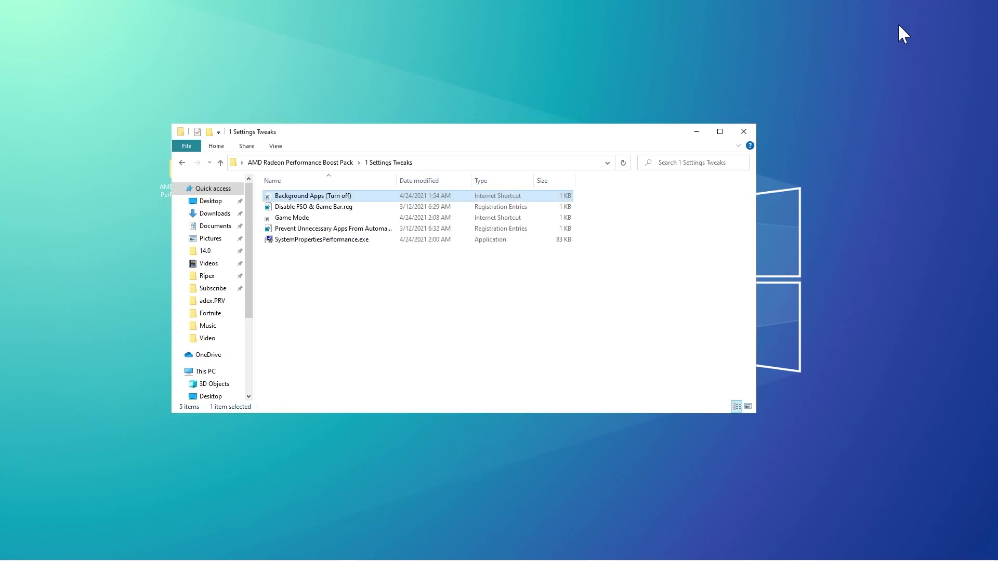
Merge Disable FSO & Game Bar.reg into the registry, and check the Windows Game Mode setting through the Game Mode shortcut.
right_click(289, 209)
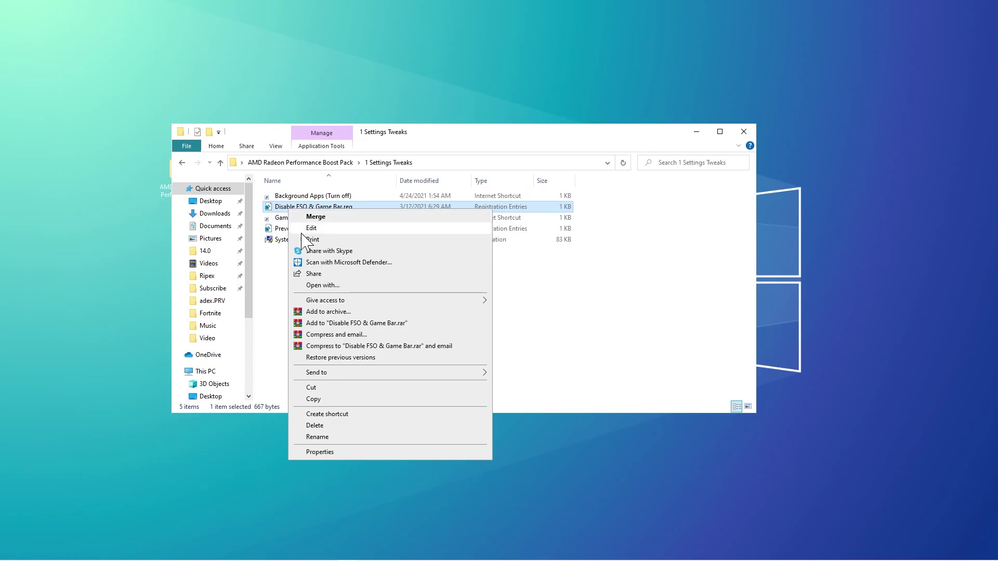
click(314, 216)
click(395, 350)
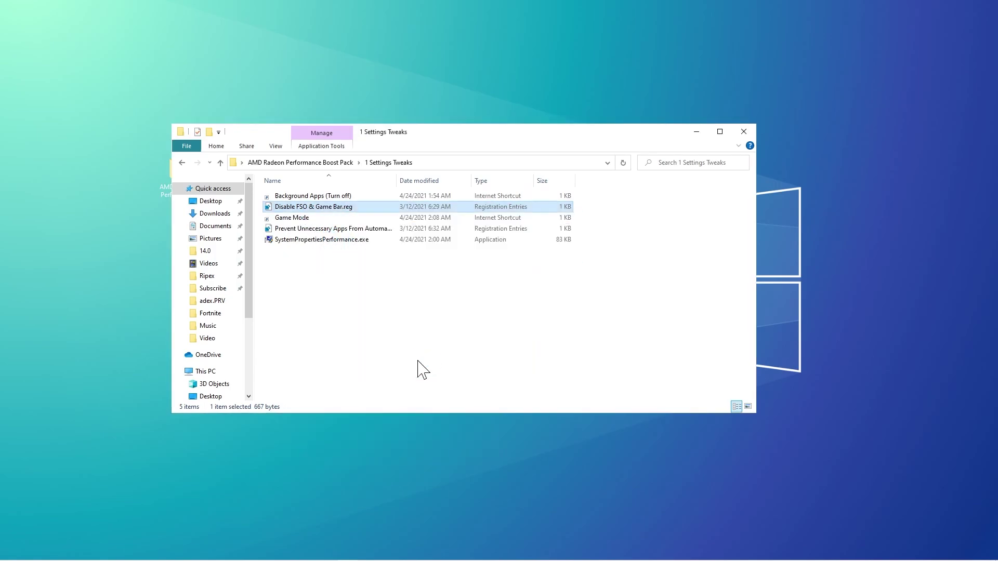
click(584, 301)
click(615, 291)
double_click(307, 218)
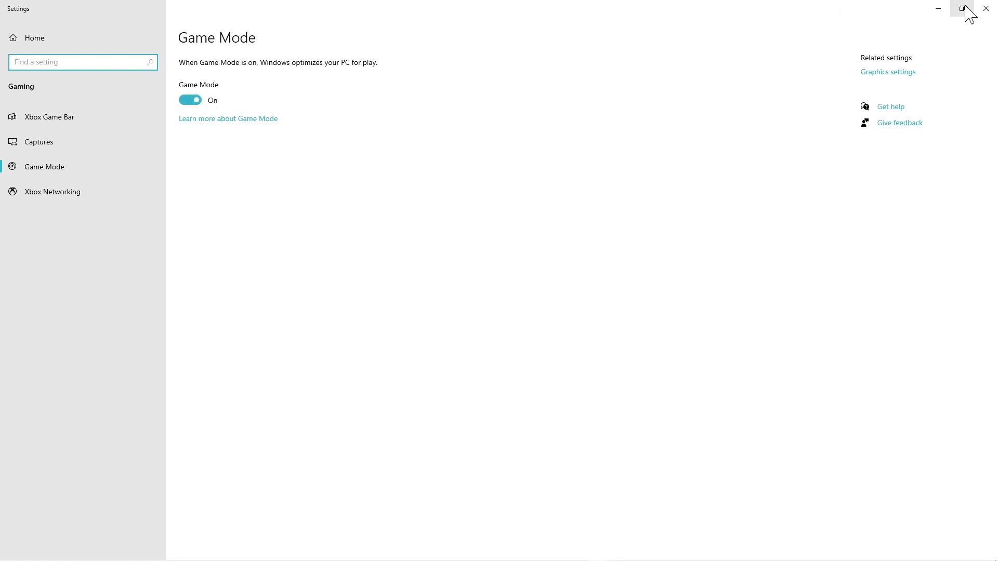
click(985, 9)
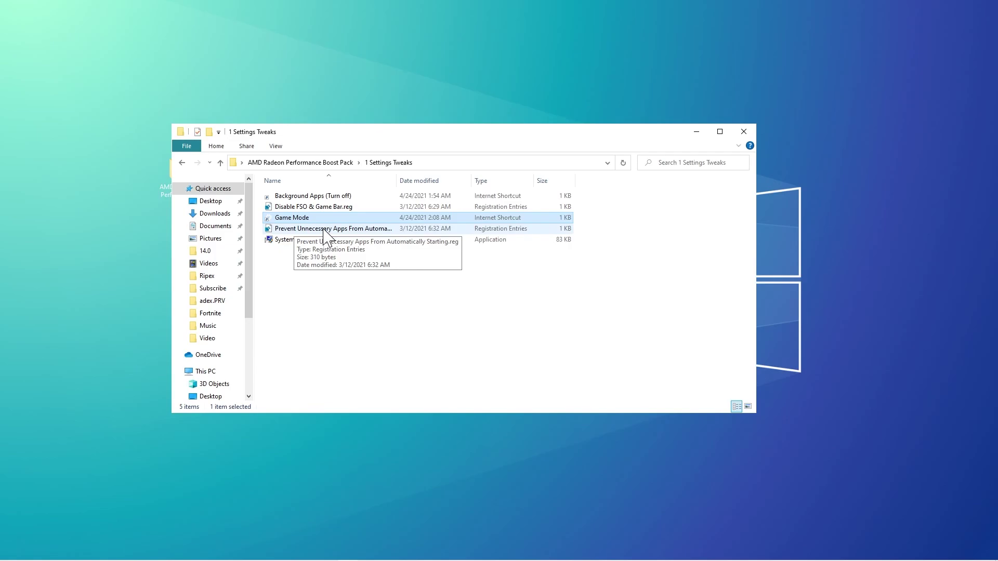
Merge Prevent Unnecessary Apps From Automatically Starting.reg into the registry.
click(305, 240)
right_click(299, 230)
click(335, 252)
click(407, 355)
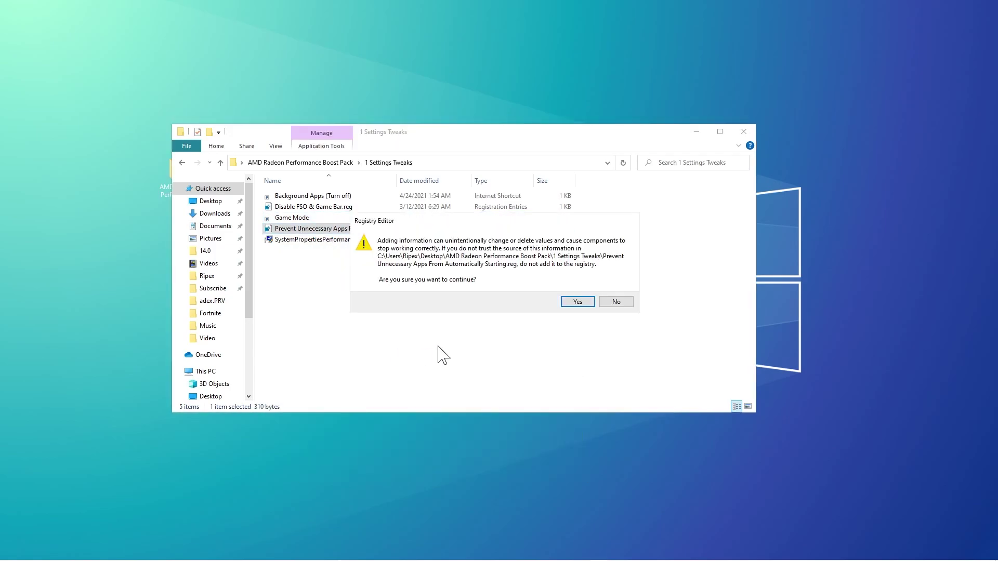
click(576, 301)
click(621, 290)
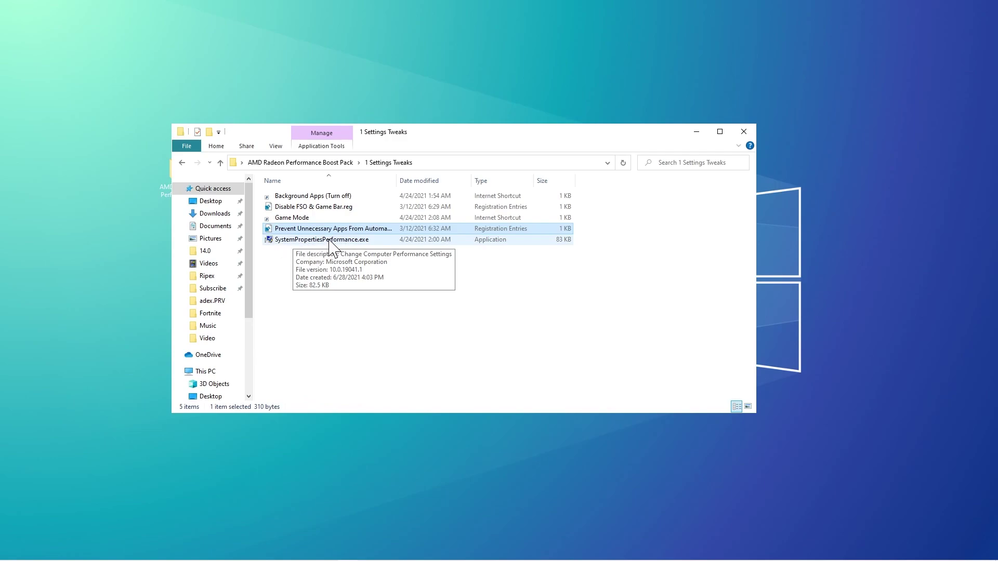
Run SystemPropertiesPerformance.exe as administrator and apply the visual effects option Adjust for best performance.
right_click(304, 240)
click(344, 259)
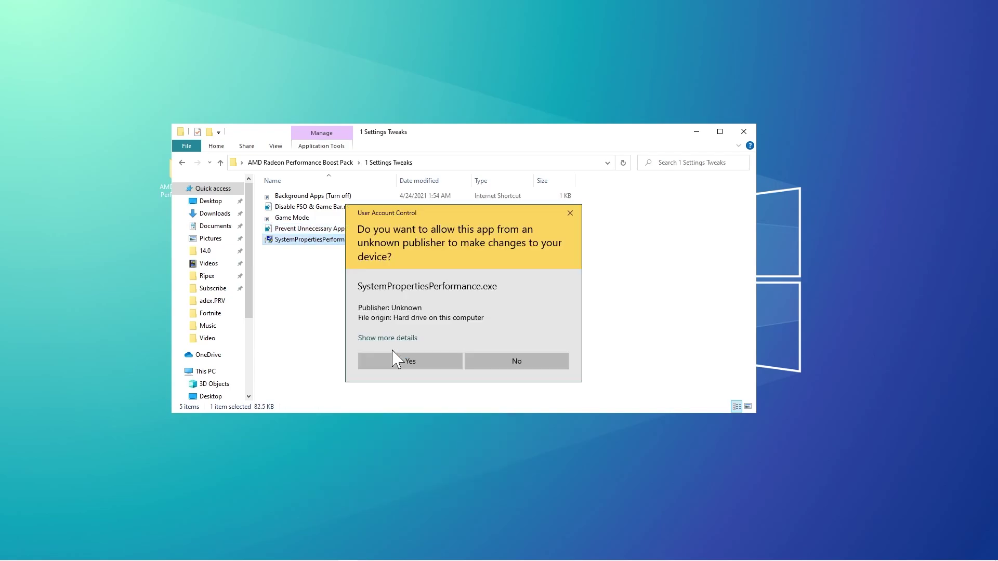
click(401, 364)
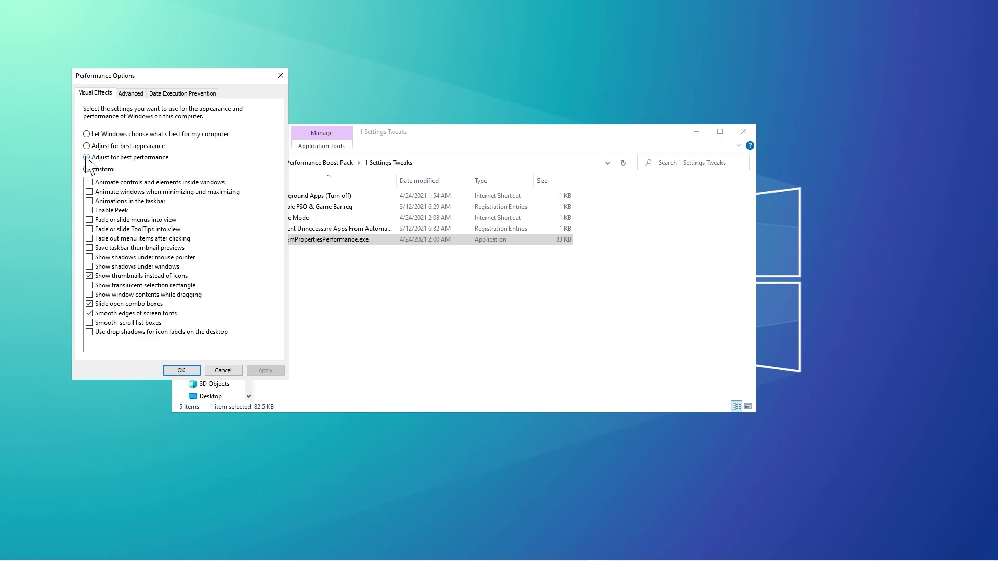
click(128, 157)
click(266, 370)
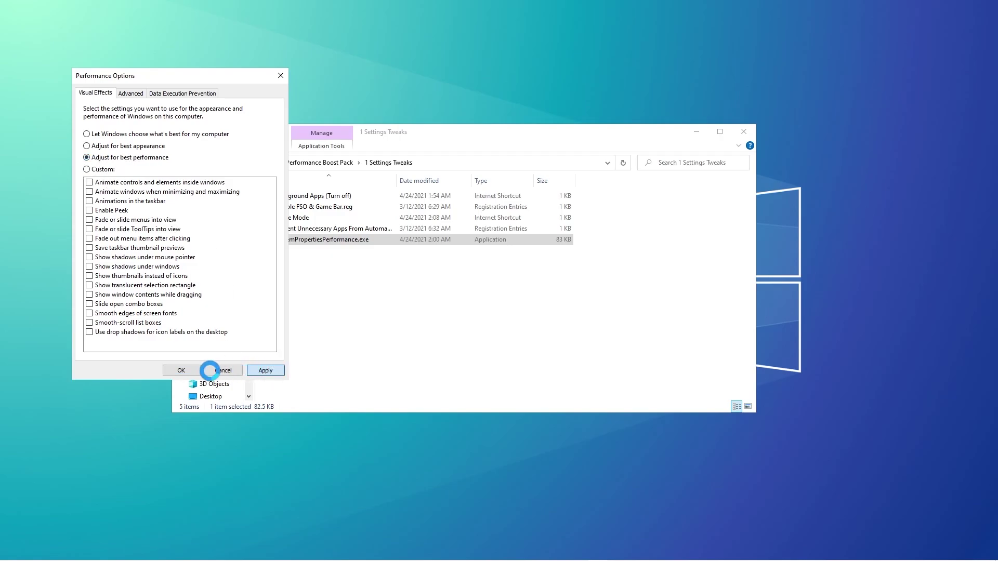
click(185, 371)
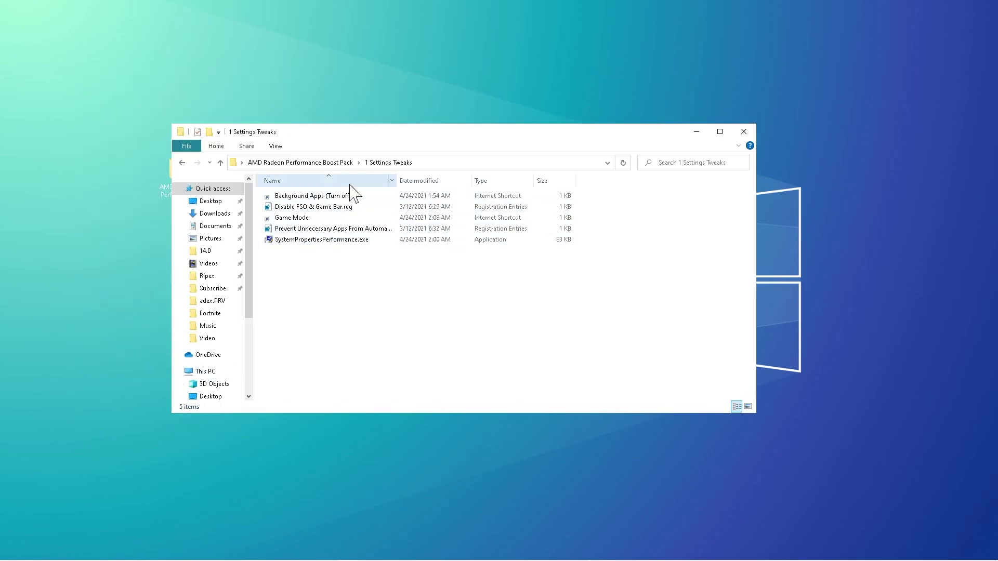
Merge AMD_Graphics_Registry_Keys_RESearch.reg from the AMD Reg Optimizations folder into the registry, and look into that folder's Default (Revert) subfolder.
click(279, 165)
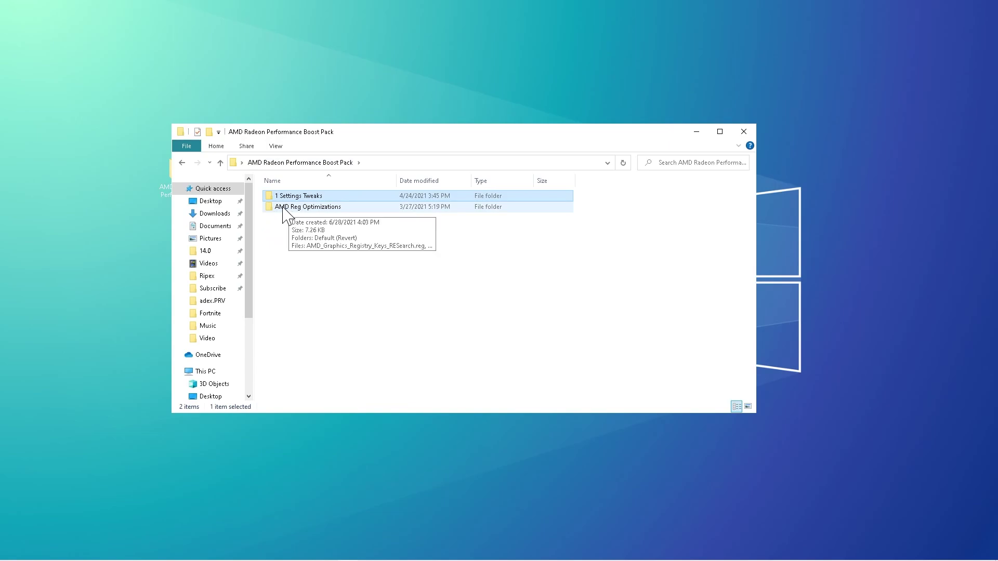
double_click(285, 208)
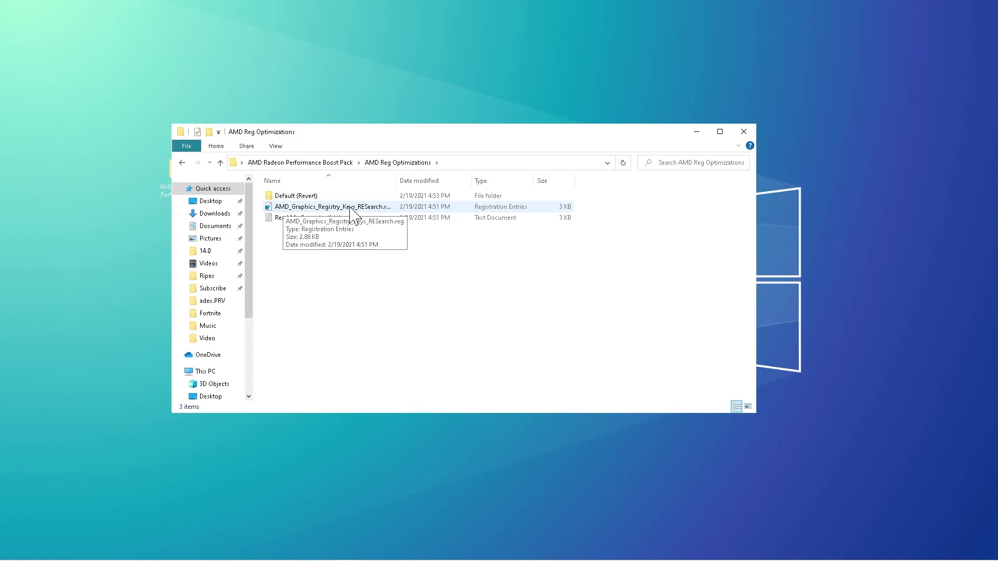
click(279, 208)
right_click(279, 208)
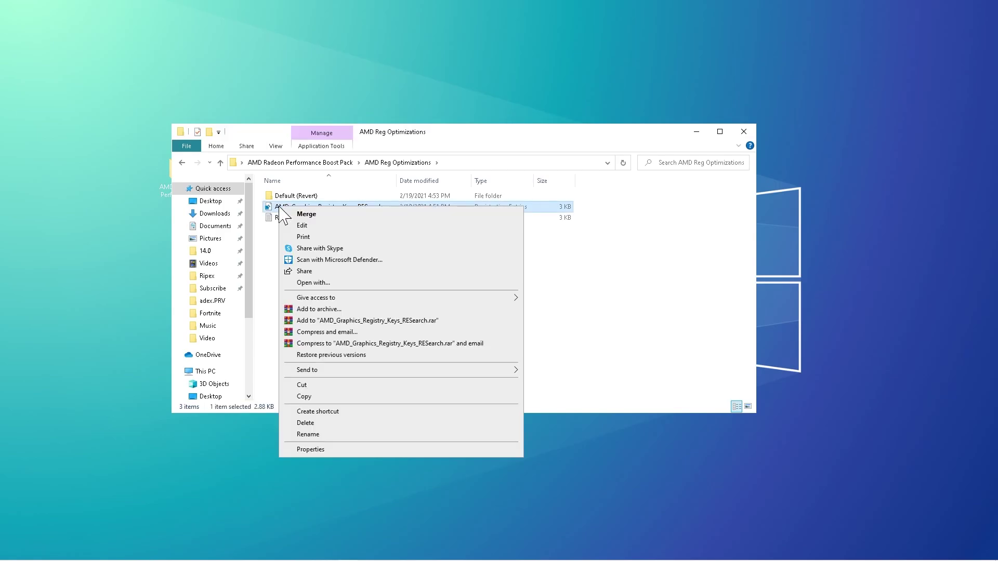
click(312, 214)
click(410, 358)
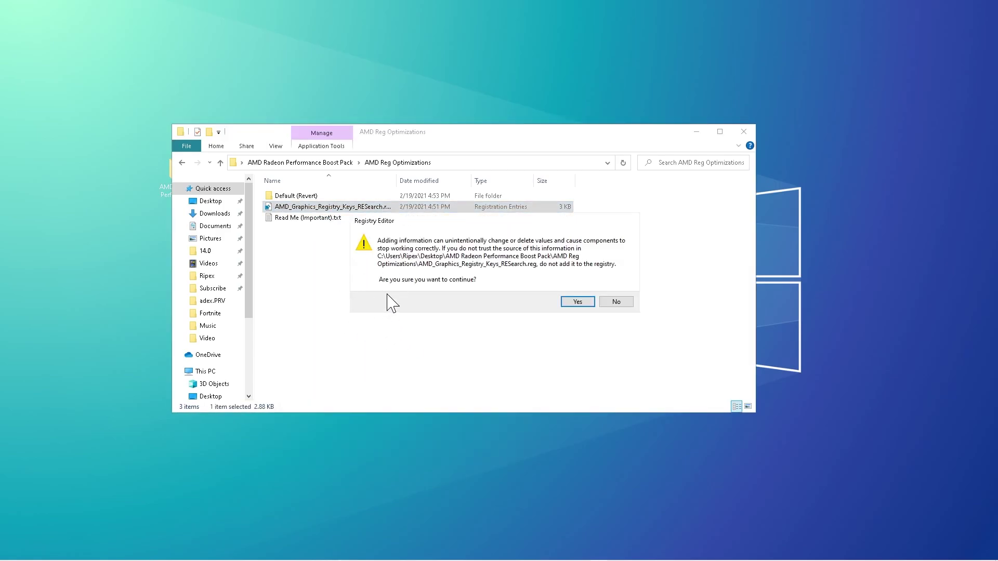
click(570, 303)
click(612, 290)
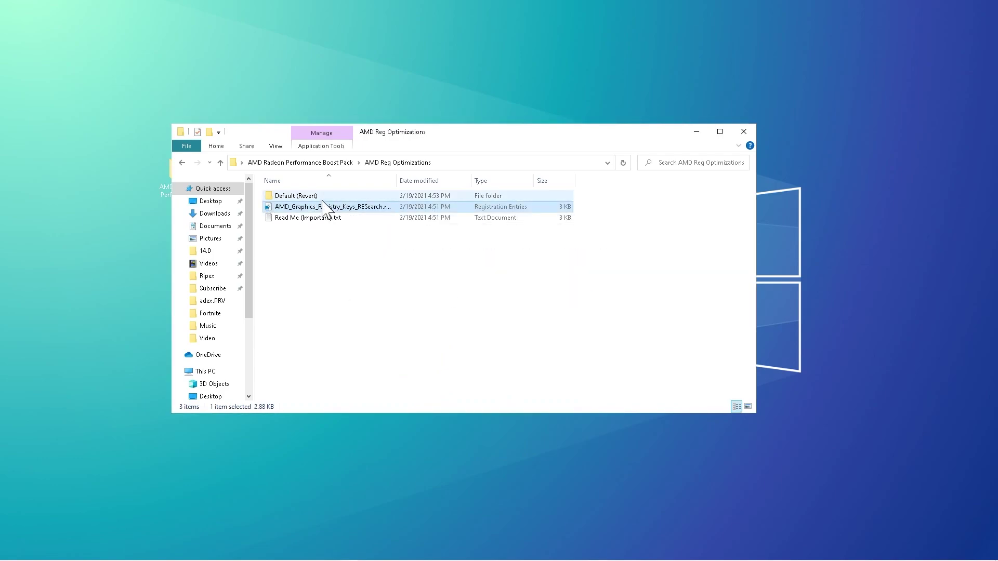
double_click(297, 197)
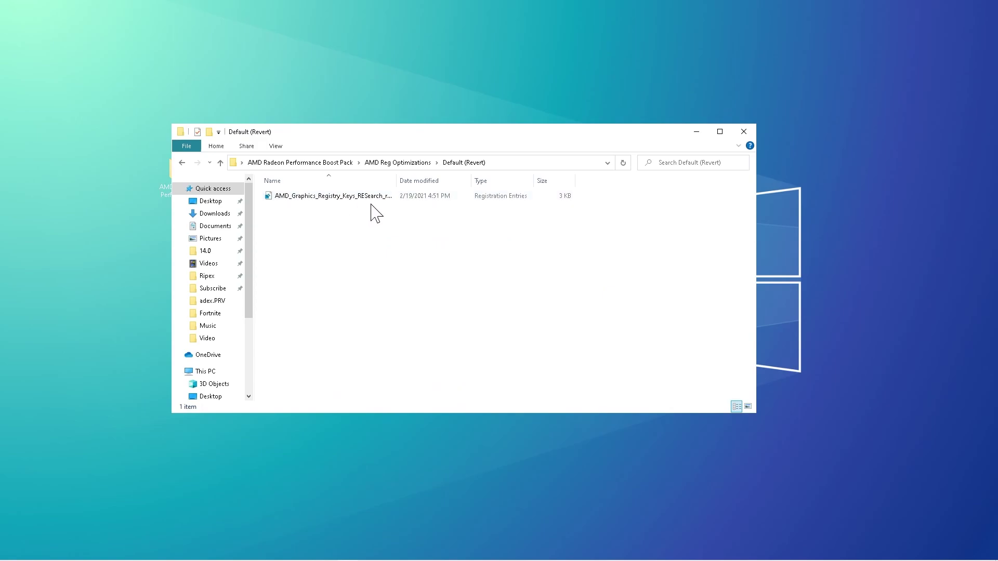
click(741, 131)
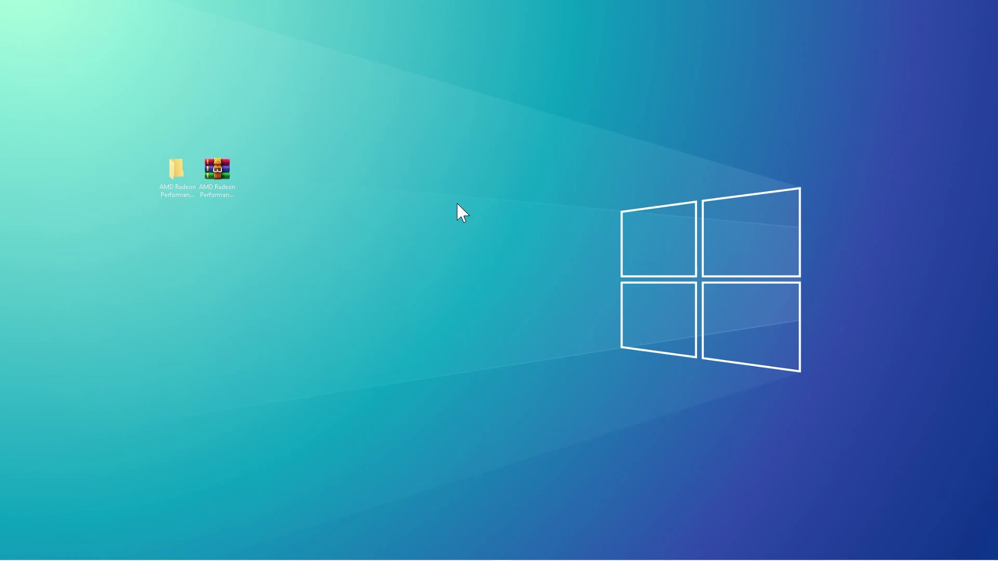